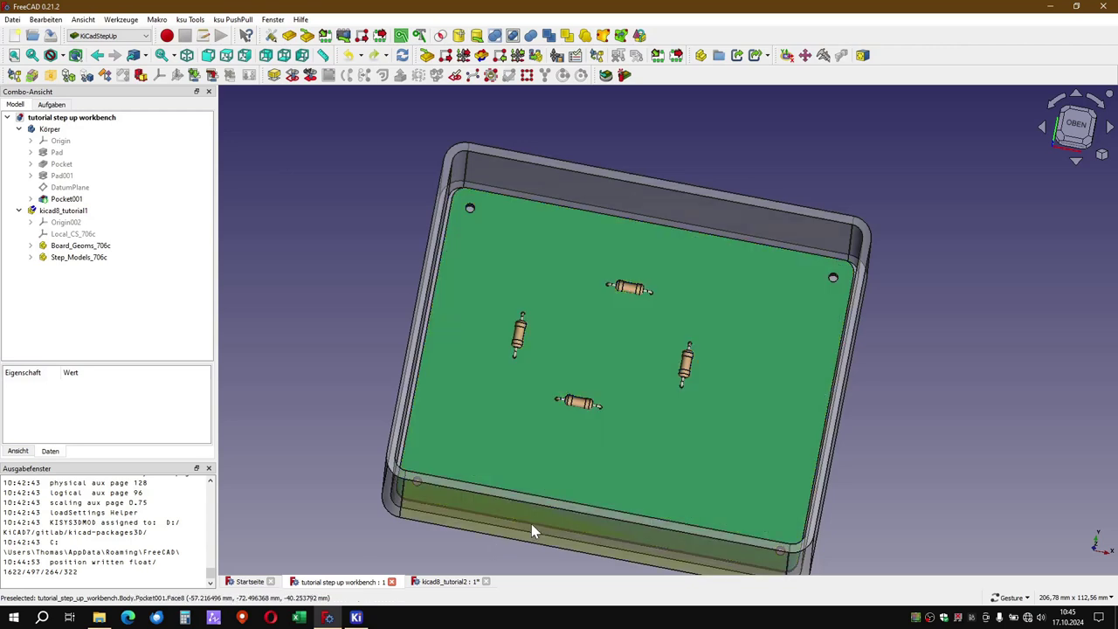
Orbit the view to look straight down onto the board and its four resistors.
mouse_move(531, 529)
left_mouse_down()
mouse_move(553, 557)
mouse_move(494, 544)
mouse_move(555, 546)
mouse_move(489, 542)
left_mouse_up()
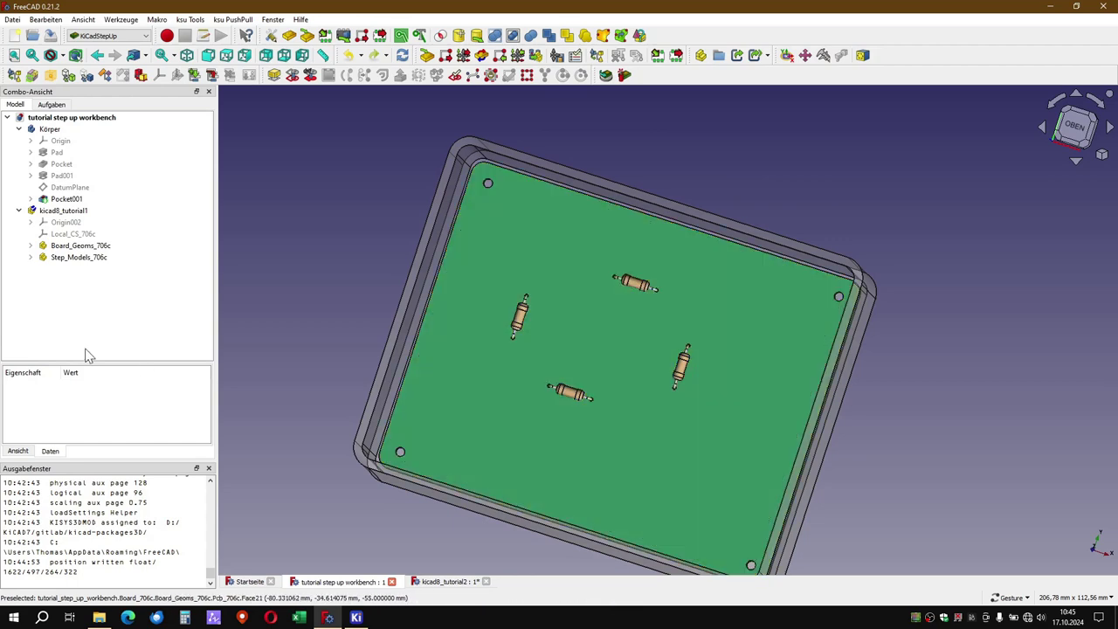
Expand Step_Models_706c in the tree and select resistors R1 to R4 in turn.
left_click(54, 261)
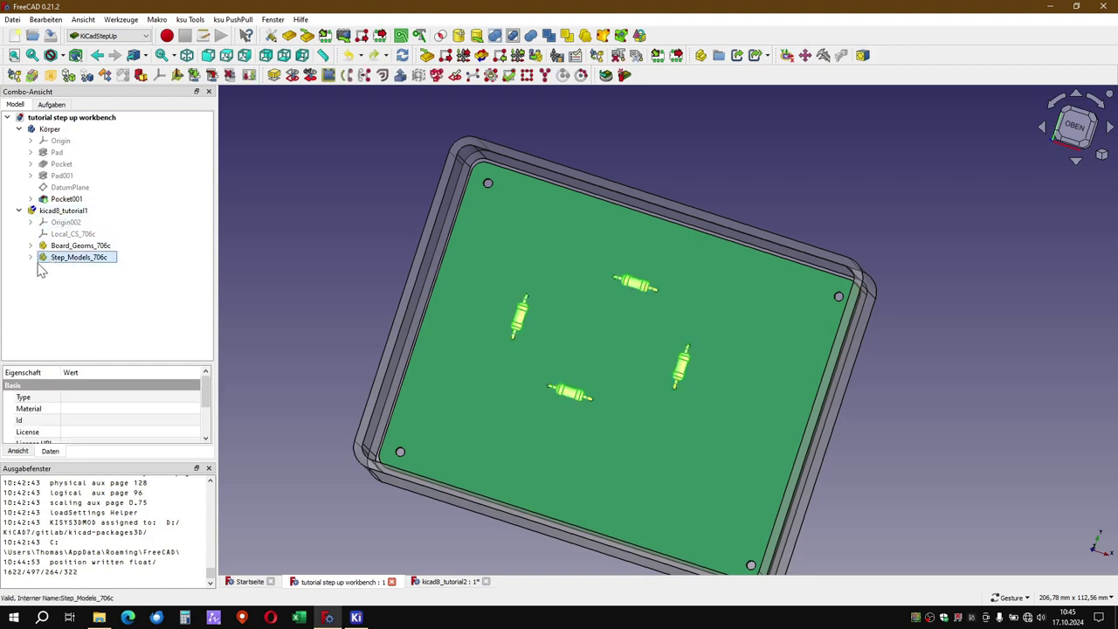
left_click(32, 258)
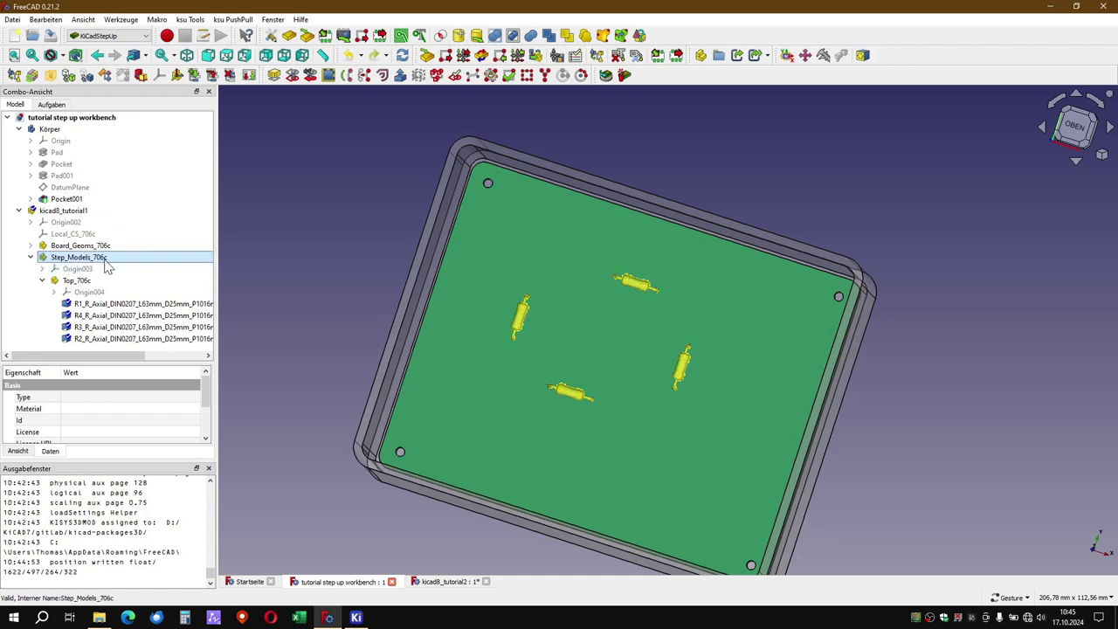
left_click(85, 304)
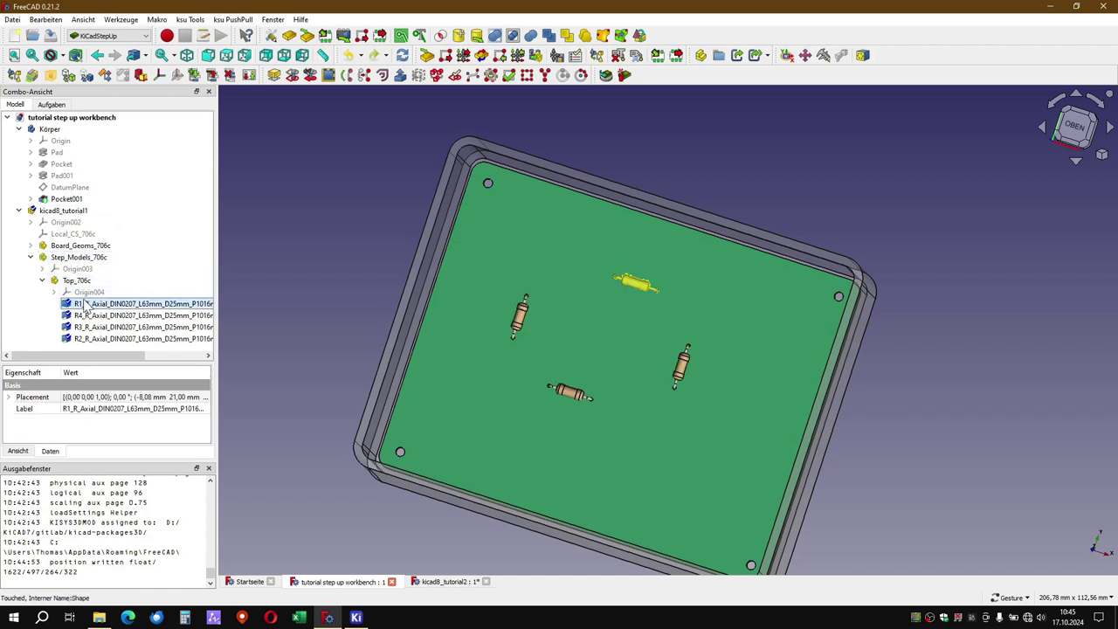
left_click(78, 282)
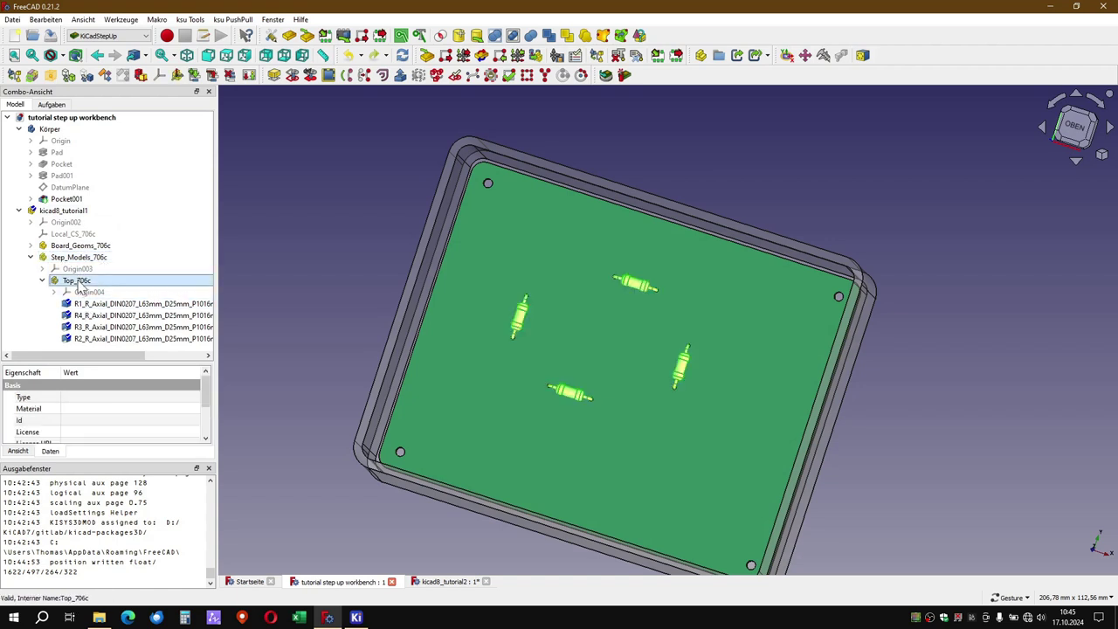
left_click(98, 305)
left_click(101, 315)
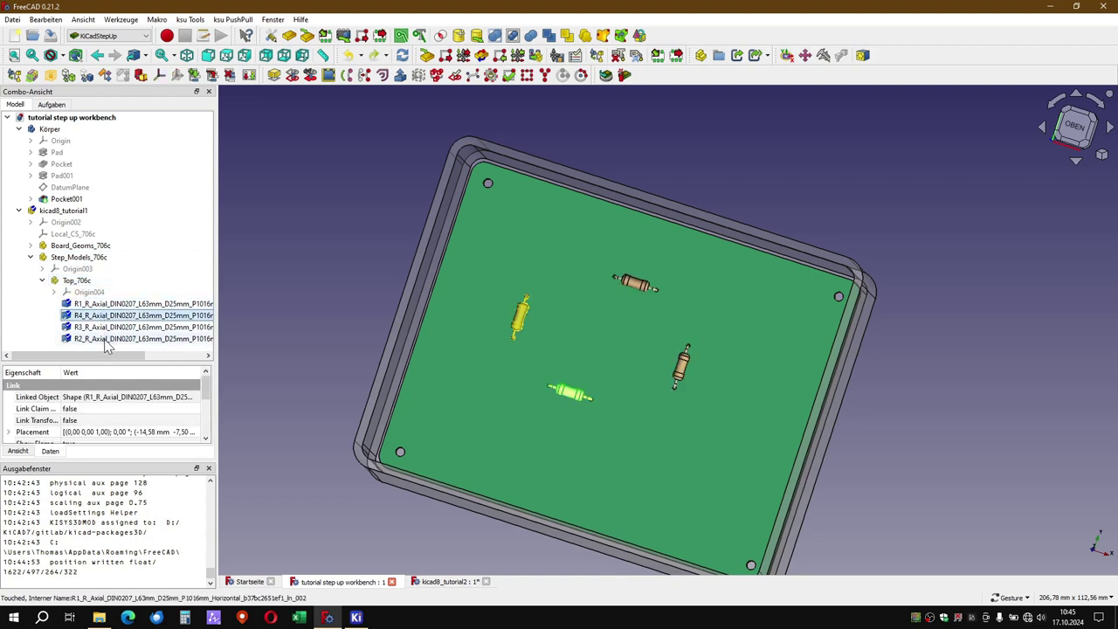
left_click(105, 328)
left_click(105, 341)
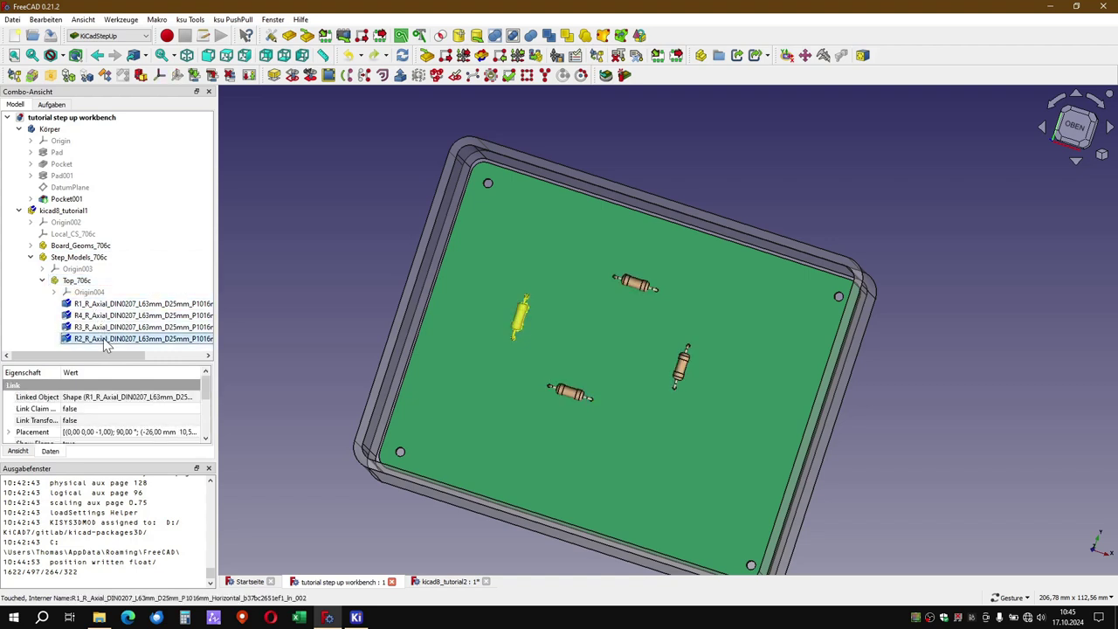
left_click(105, 328)
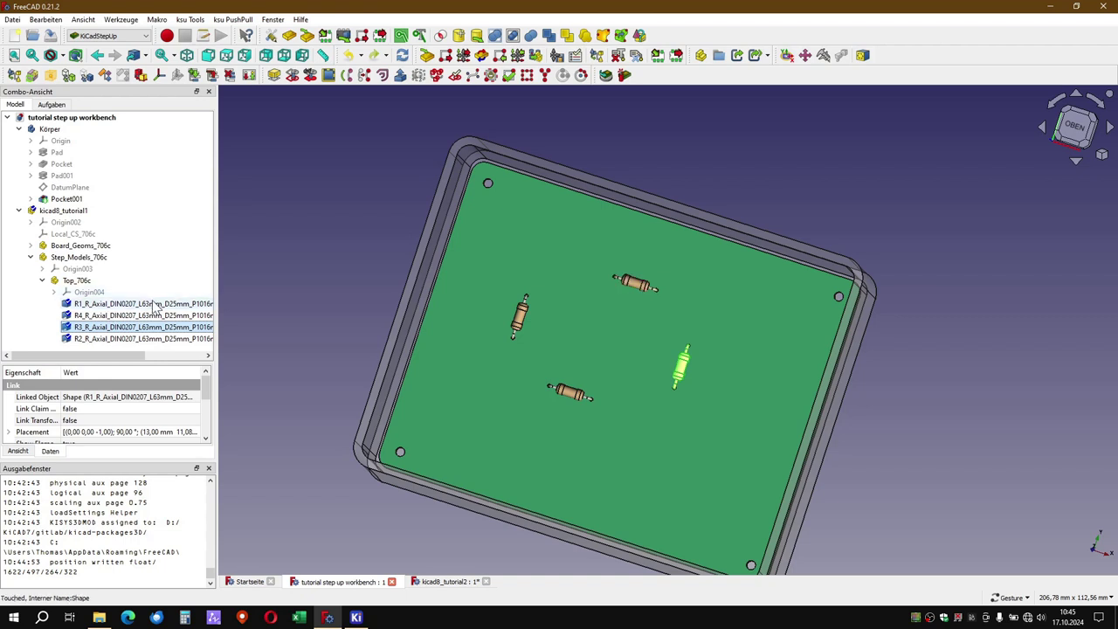
left_click(120, 303)
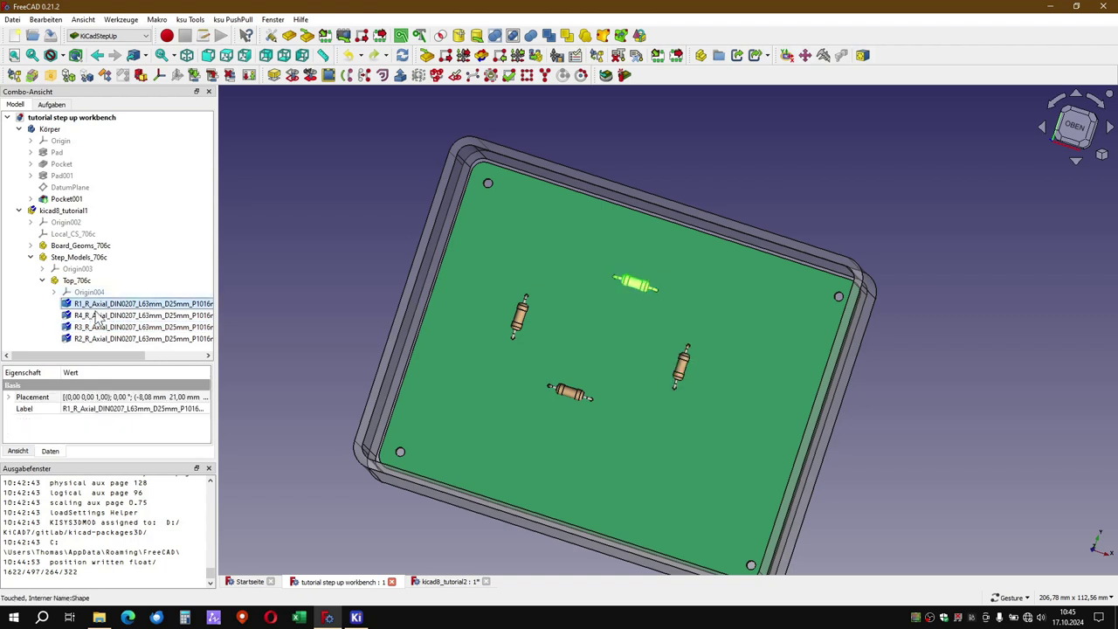
Rotate resistor R1 by 30° with Transformieren and confirm it.
right_click(121, 312)
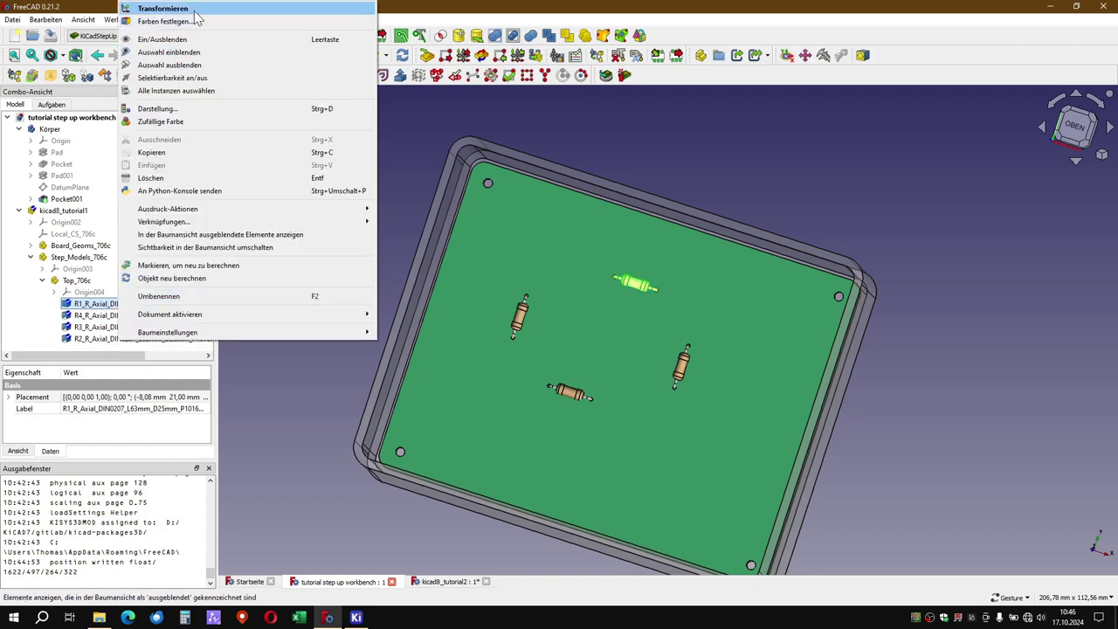
left_click(162, 9)
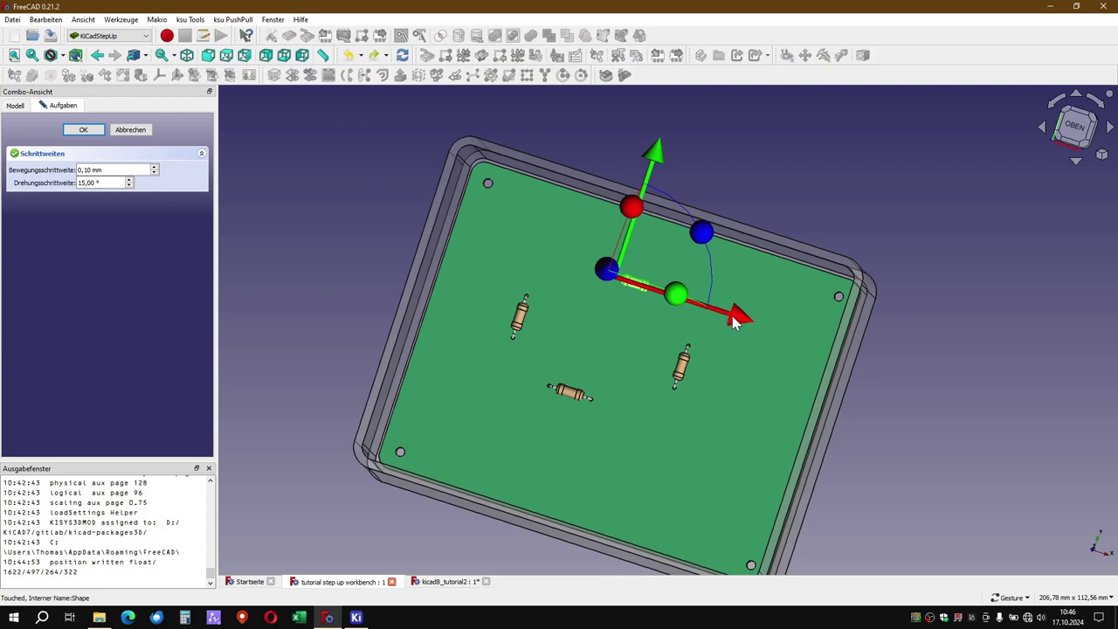
left_click_drag(706, 236, 671, 203)
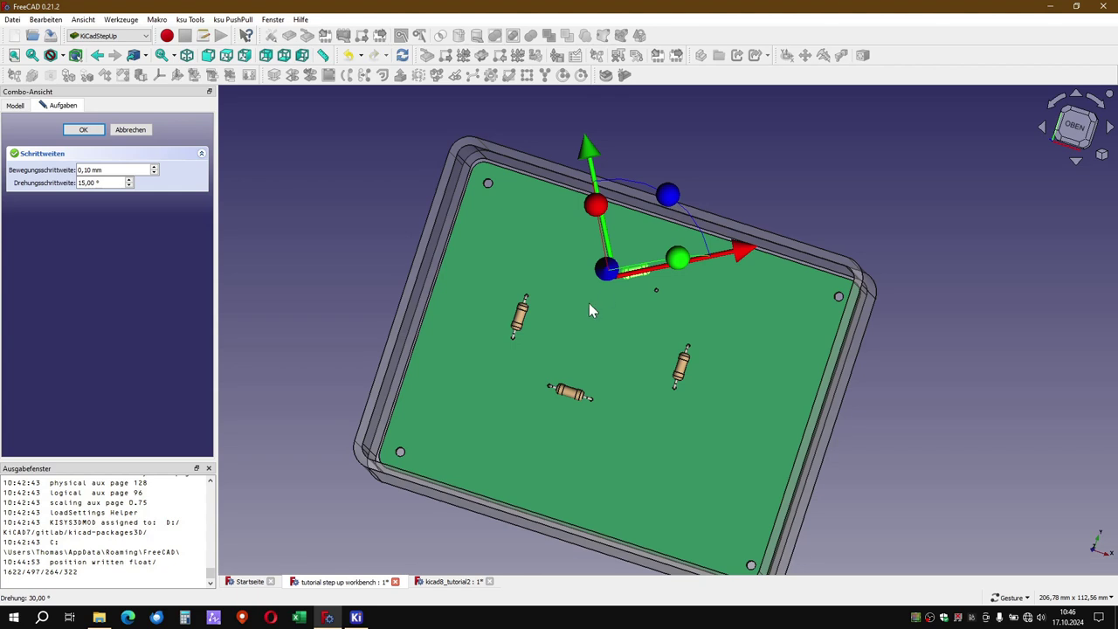
left_click(81, 131)
Select resistor R2 and rotate it by -30° with Transformieren.
left_click(106, 315)
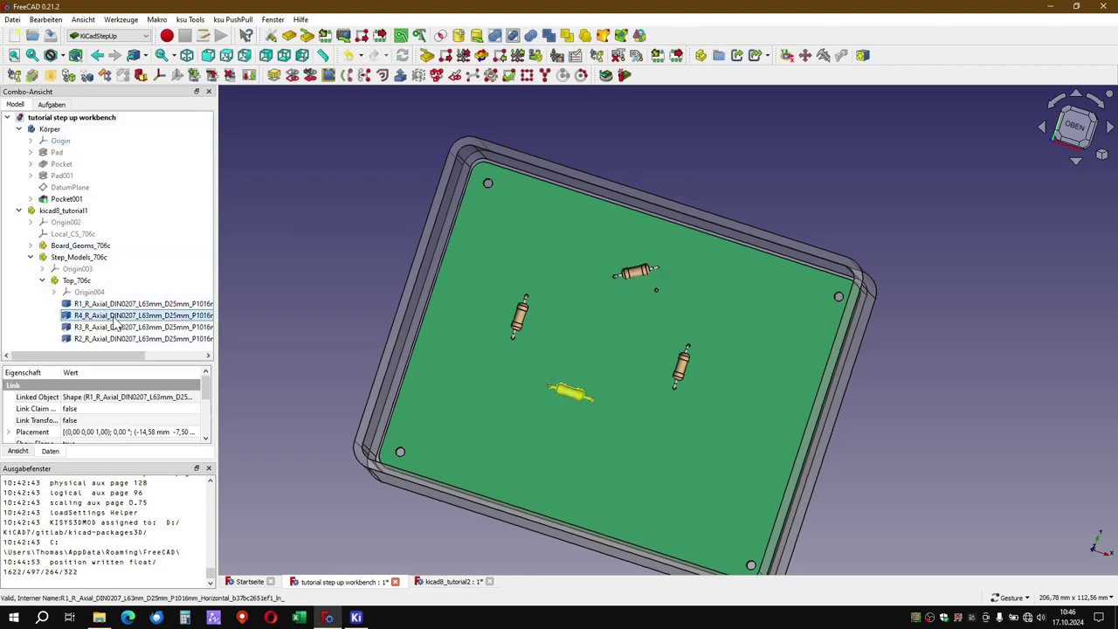
left_click(140, 327)
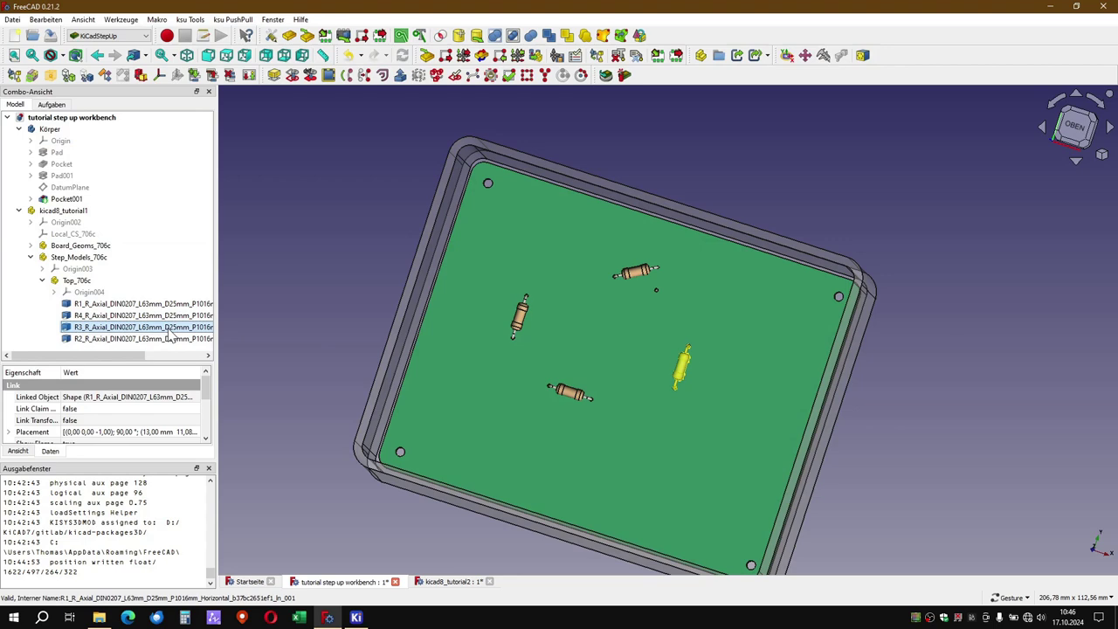
left_click(166, 340)
right_click(166, 345)
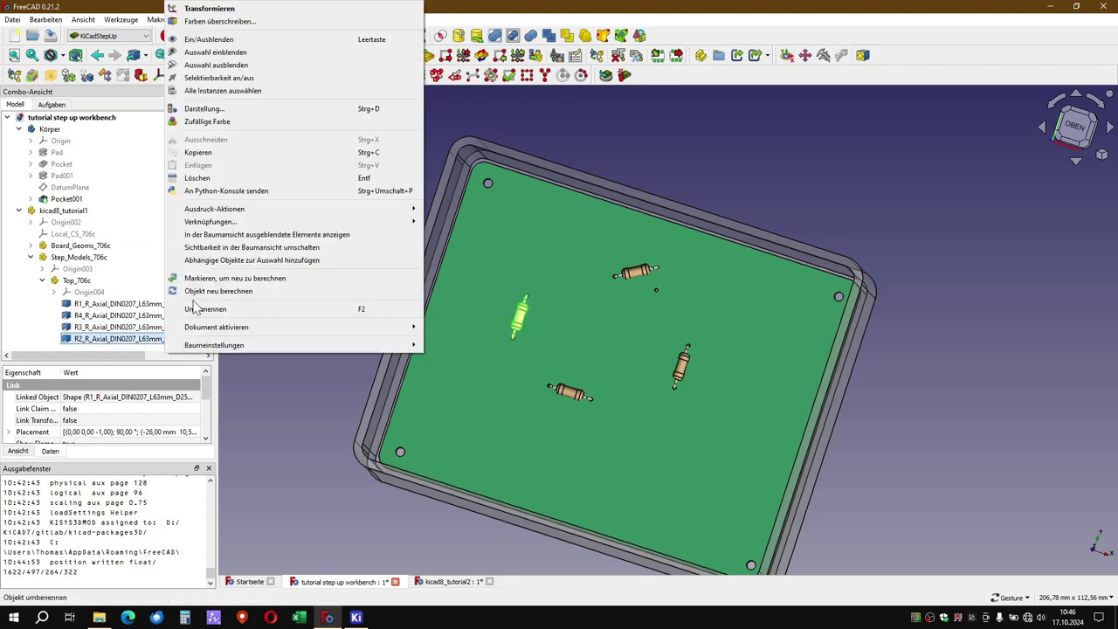
left_click(223, 8)
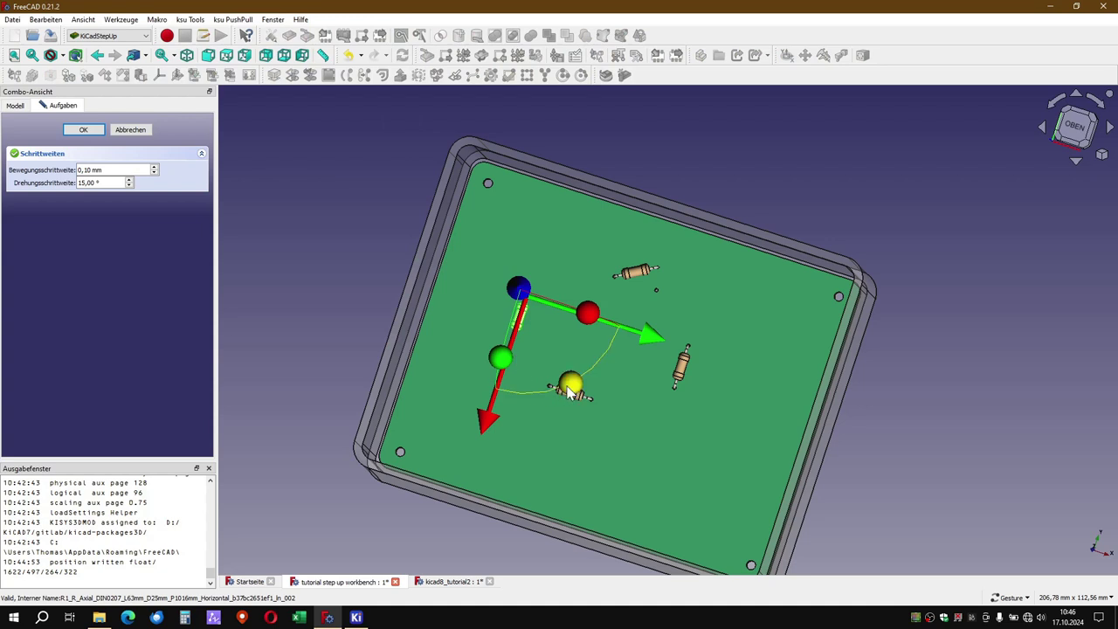
left_click_drag(570, 393, 515, 411)
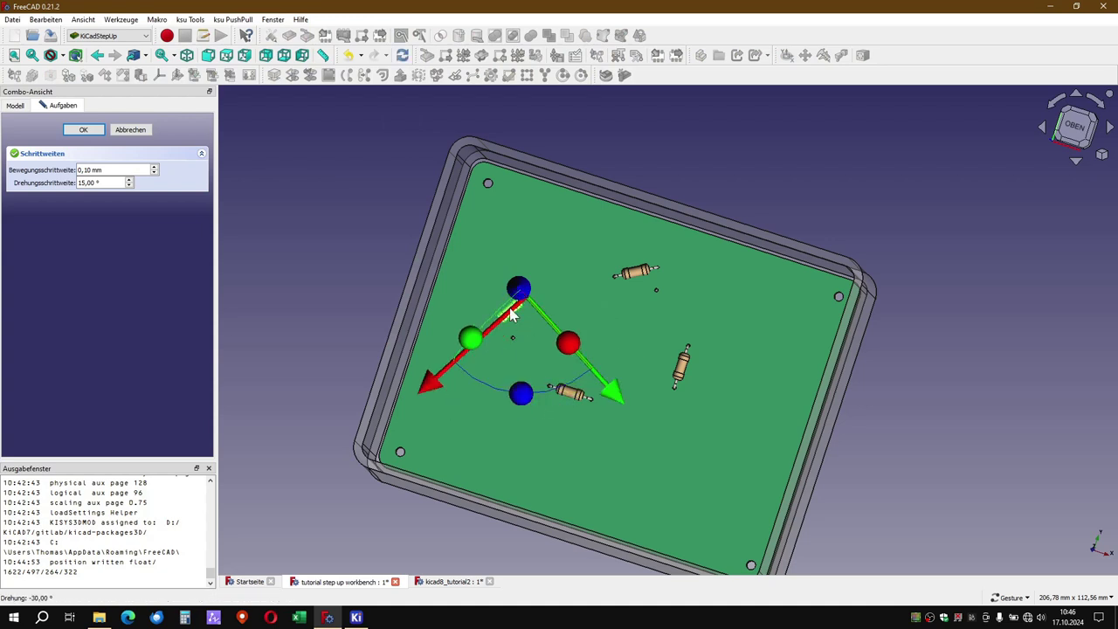
Lift R2 3.5 mm upward, orbiting around the enclosure to check its position.
left_click_drag(474, 489, 509, 443)
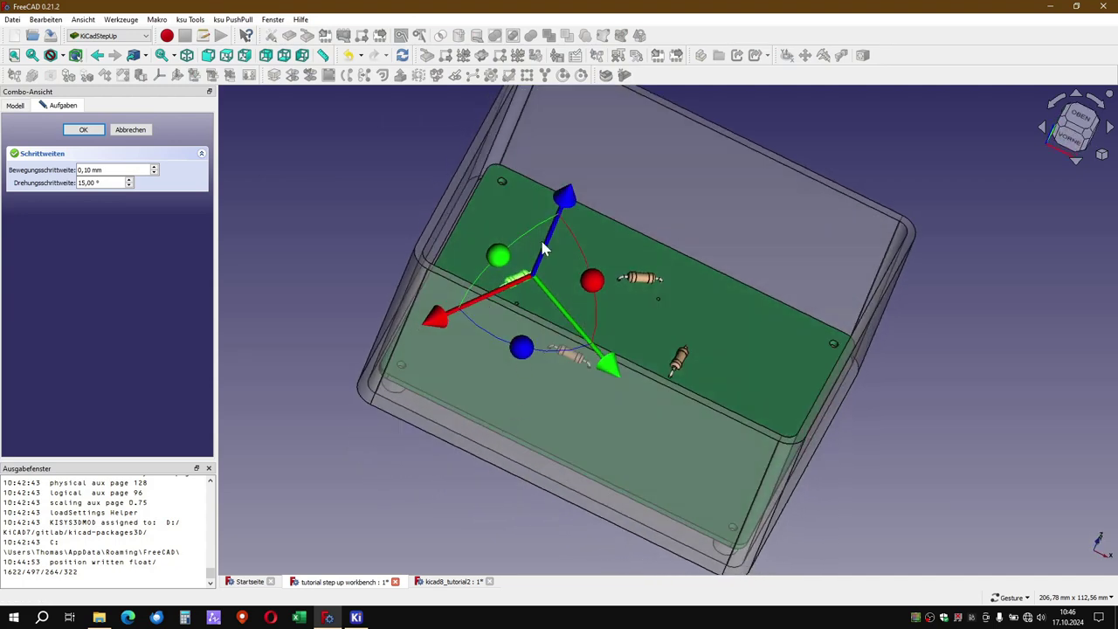
mouse_move(560, 206)
left_mouse_down()
mouse_move(569, 191)
mouse_move(573, 200)
left_mouse_up()
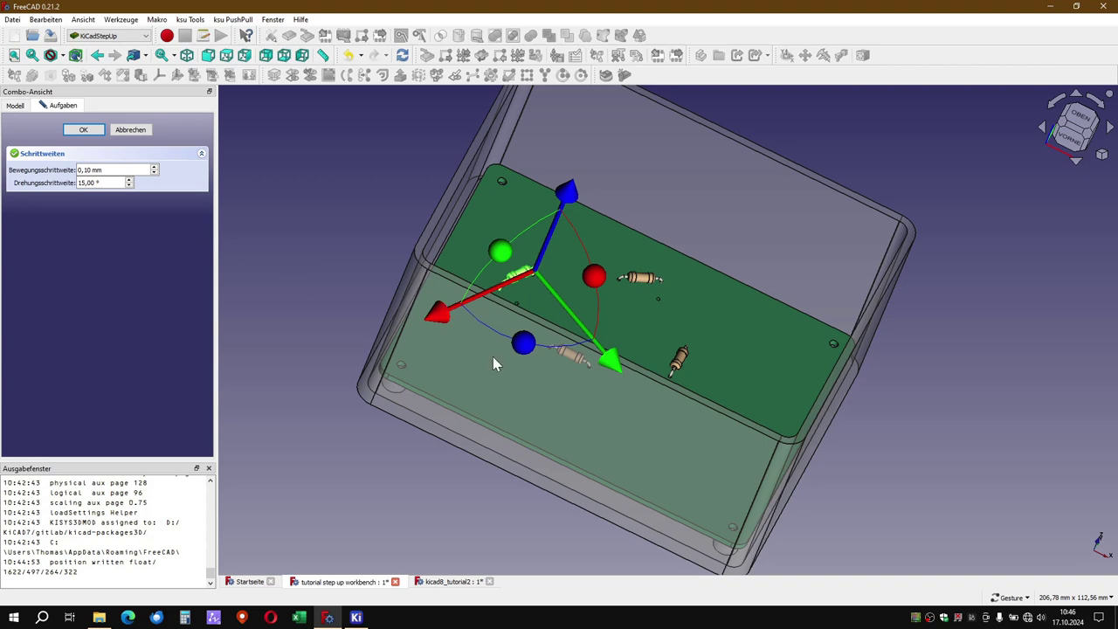
left_click_drag(493, 365, 455, 399)
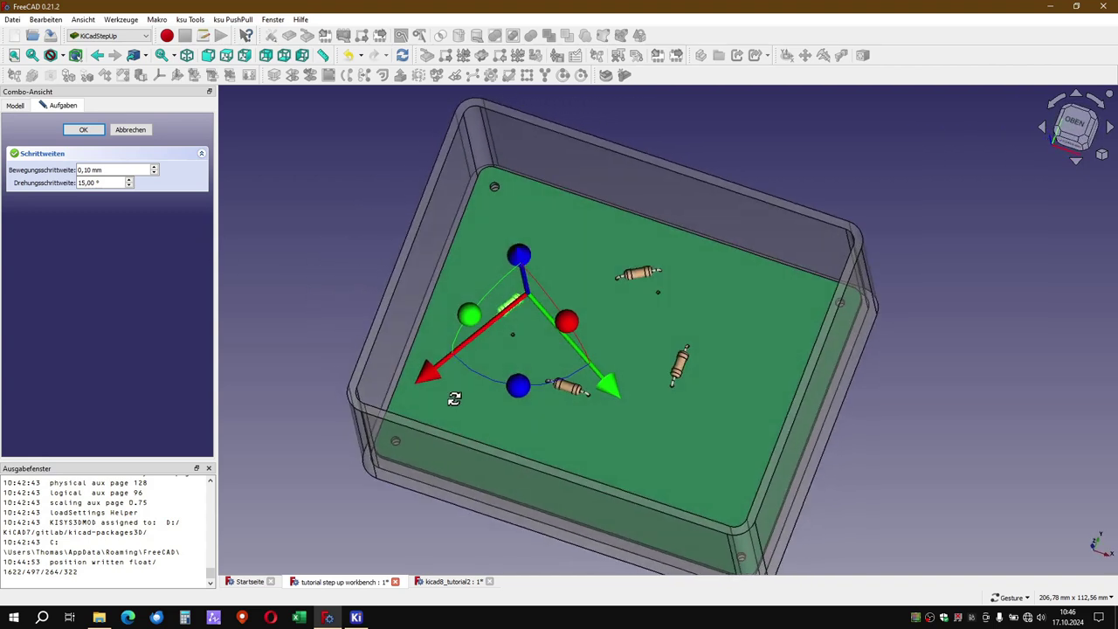
left_click_drag(454, 398, 296, 263)
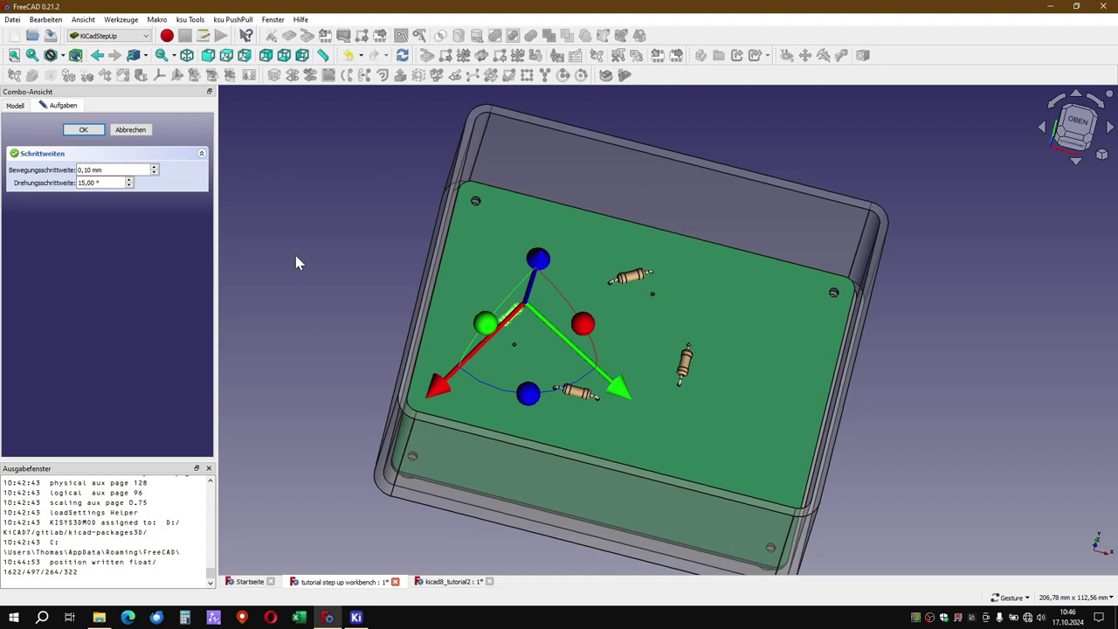
Confirm R2, then move R3 about 18 mm right and toward the lower board edge.
left_click(84, 131)
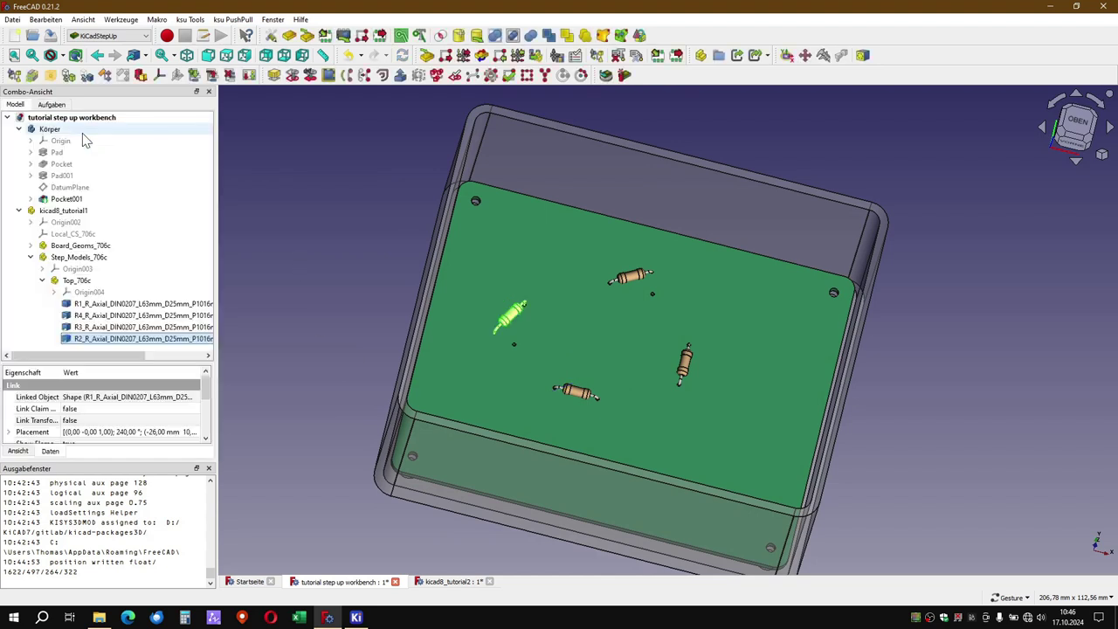
left_click_drag(481, 499, 427, 542)
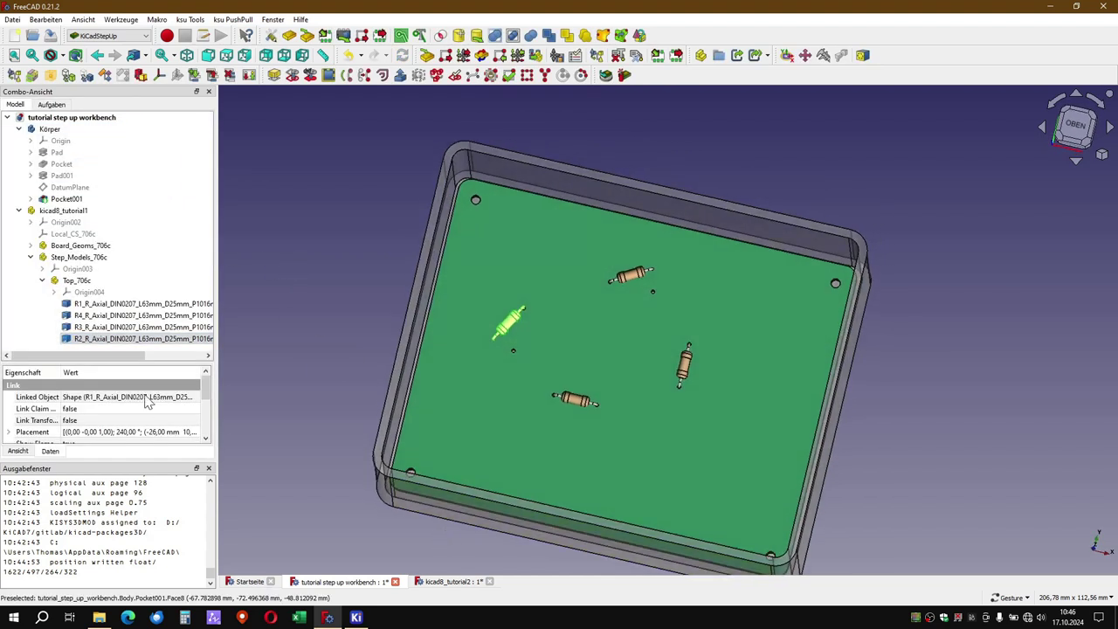
left_click(111, 327)
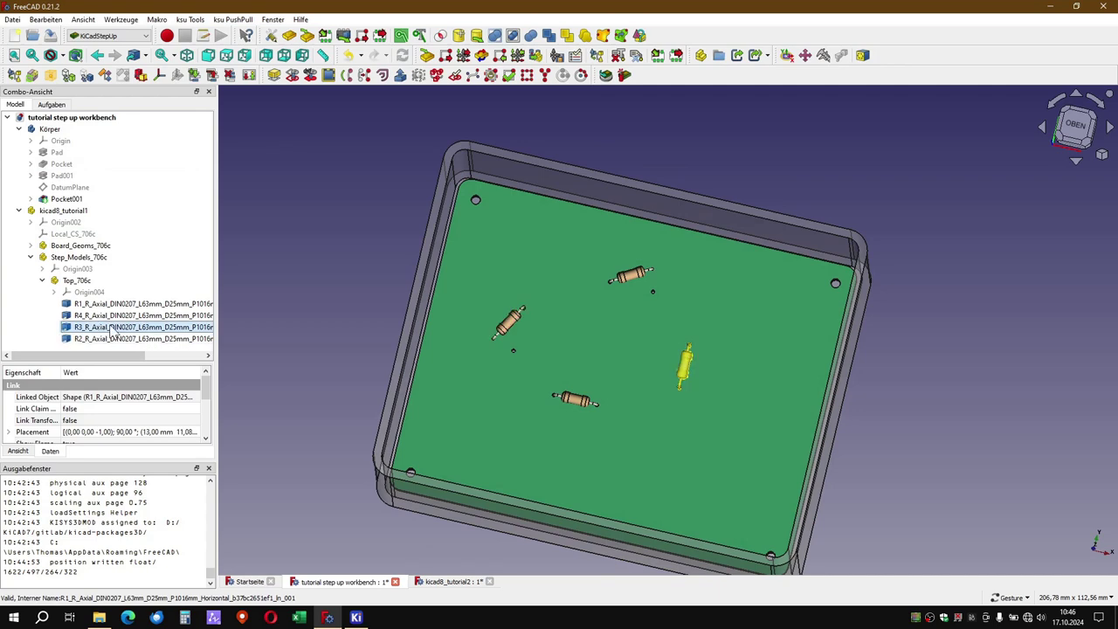
right_click(111, 327)
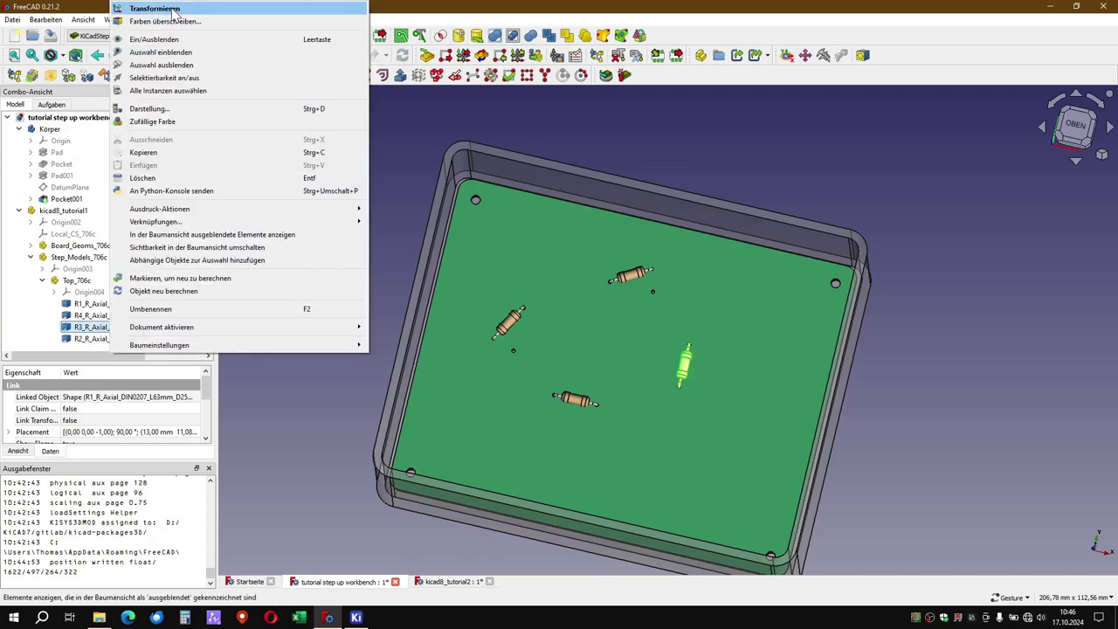
left_click(144, 10)
left_click_drag(817, 376, 908, 394)
left_click_drag(747, 498, 734, 549)
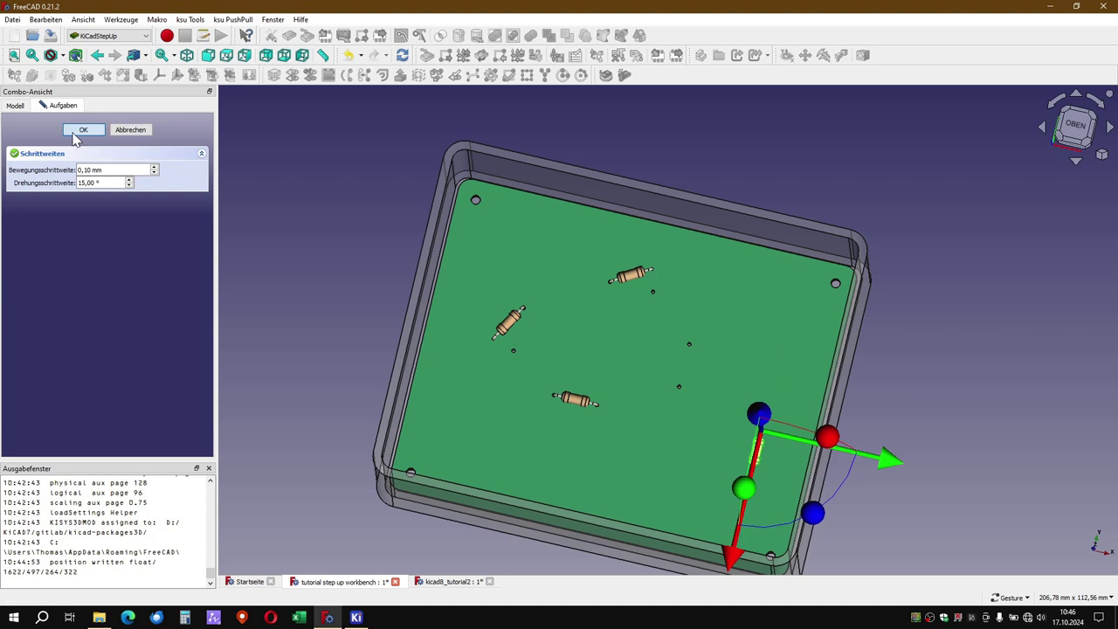
left_click(83, 130)
left_click(110, 340)
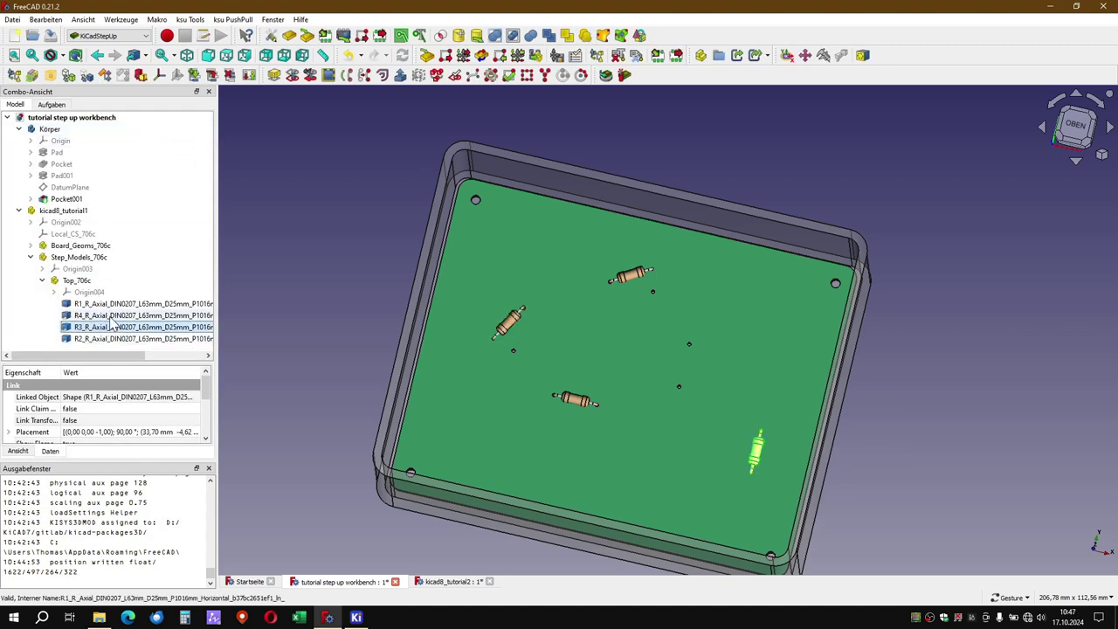
Set the movement step size to 10 mm for transforming resistor R4.
left_click(110, 316)
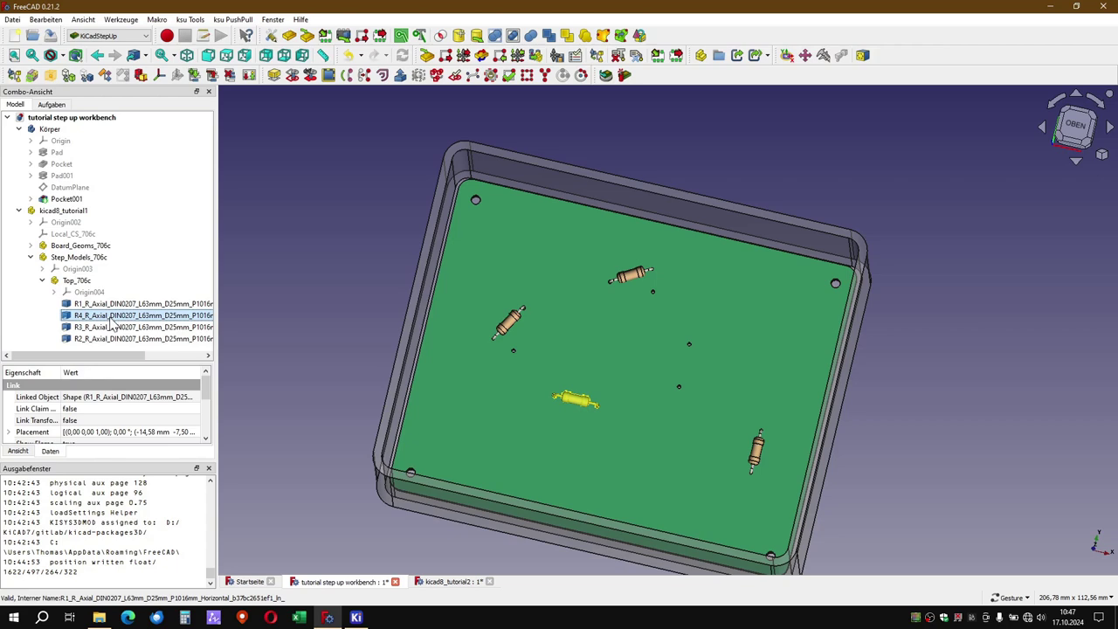
right_click(110, 320)
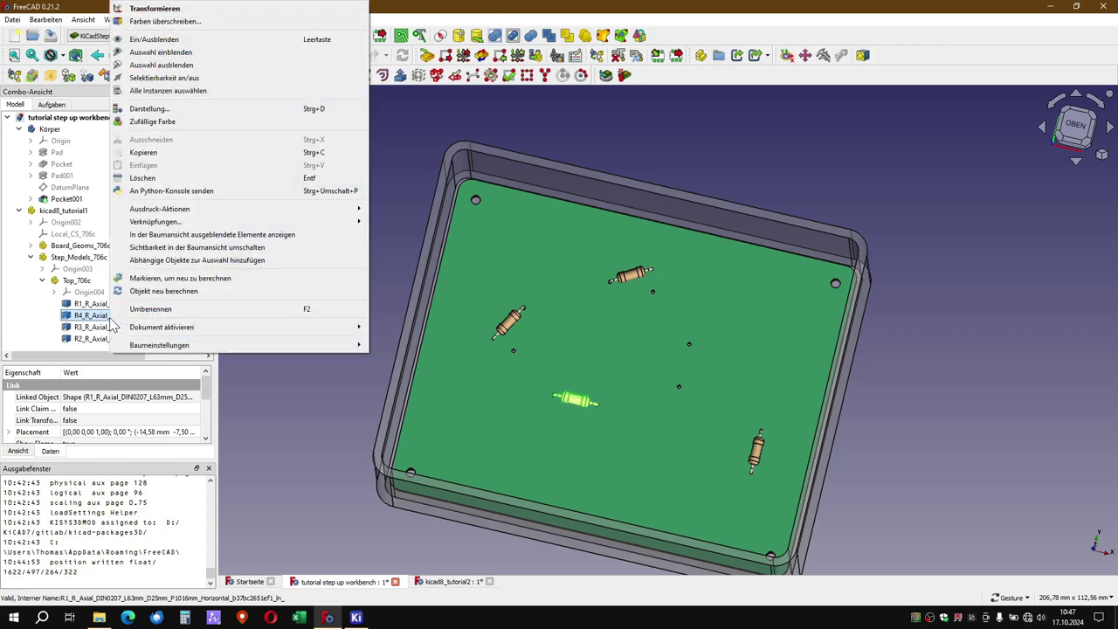
left_click(185, 19)
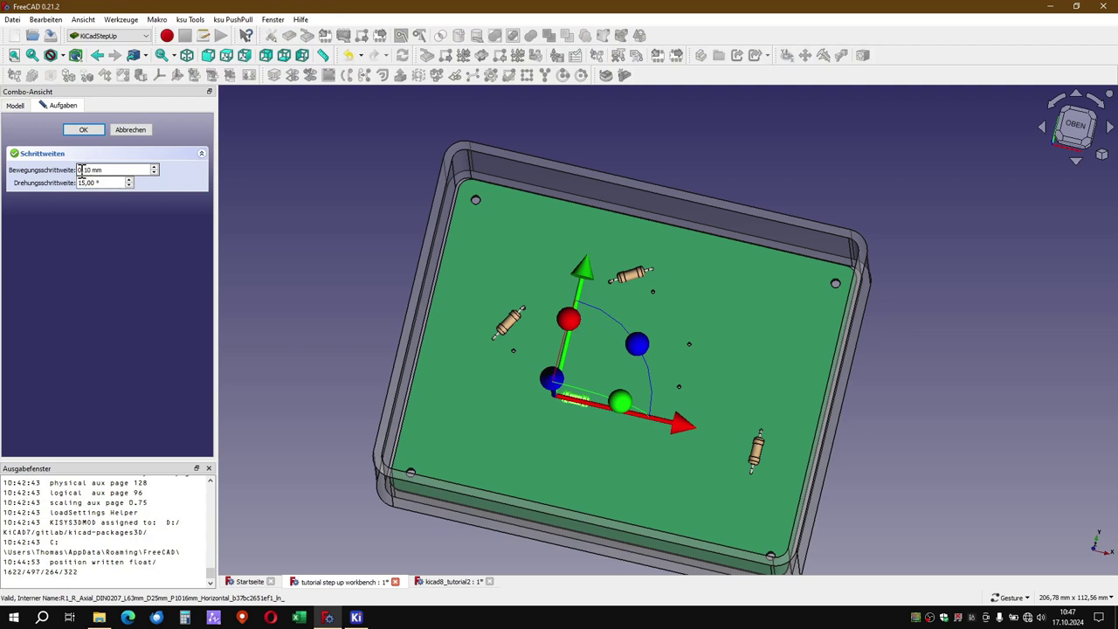
double_click(78, 170)
type("10")
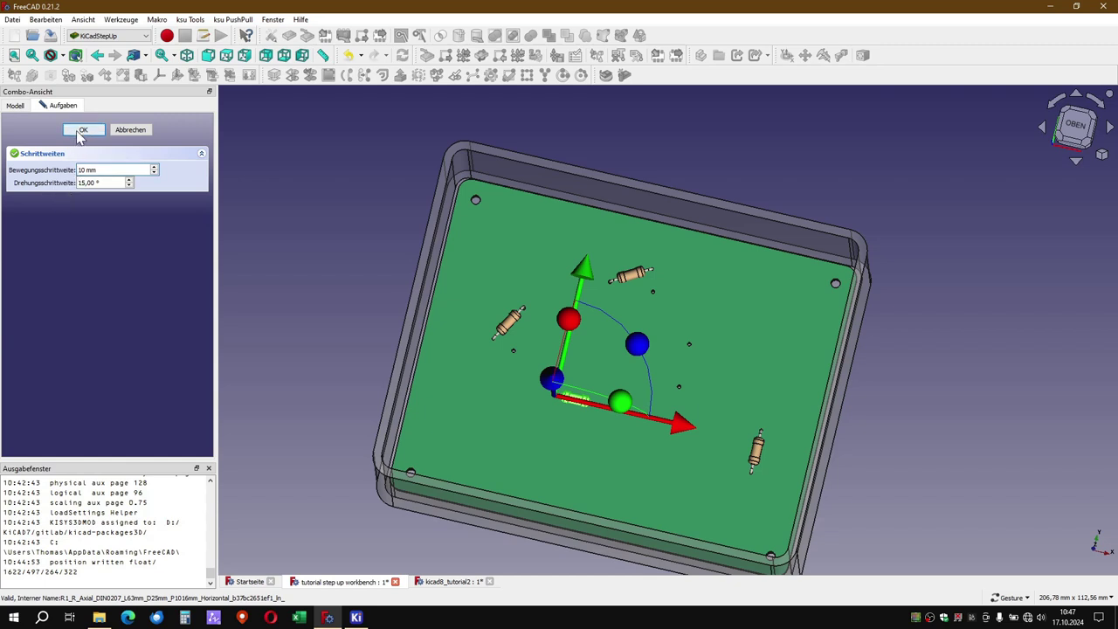
left_click(80, 131)
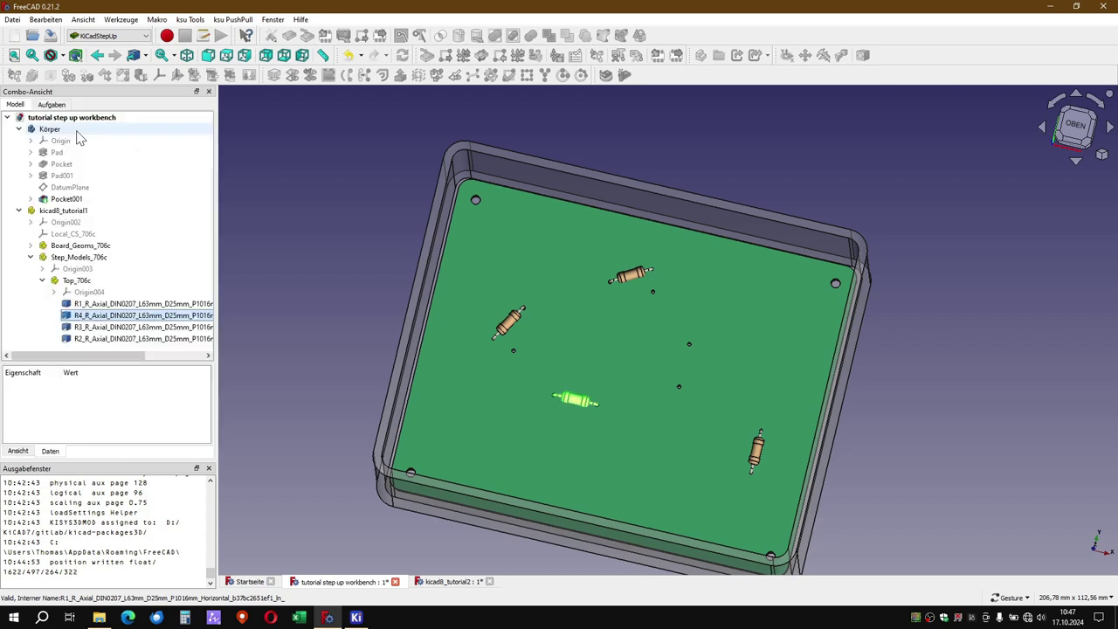
Move R4 20 mm down and 10 mm left on the board.
right_click(115, 316)
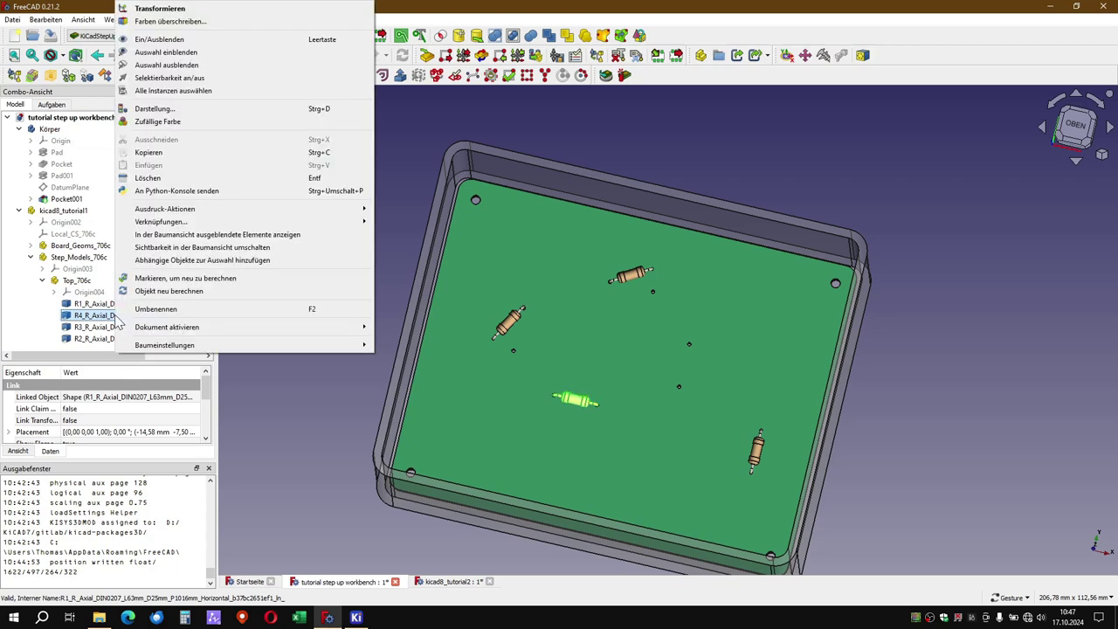
left_click(159, 8)
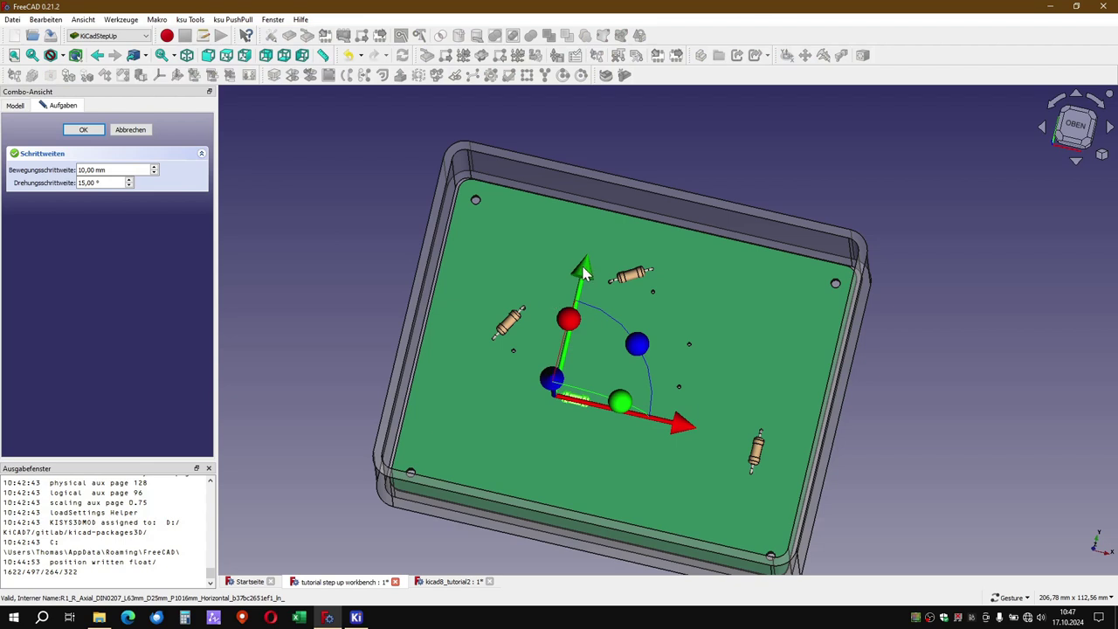
left_click_drag(584, 274, 585, 313)
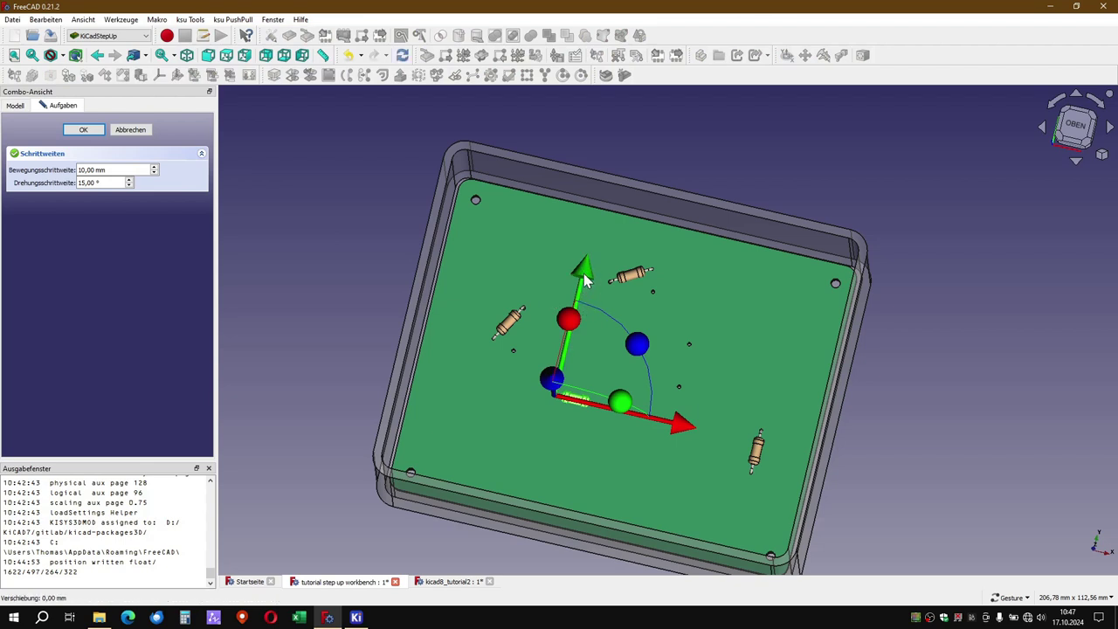
mouse_move(584, 273)
left_mouse_down()
mouse_move(567, 362)
mouse_move(590, 337)
mouse_move(585, 368)
left_mouse_up()
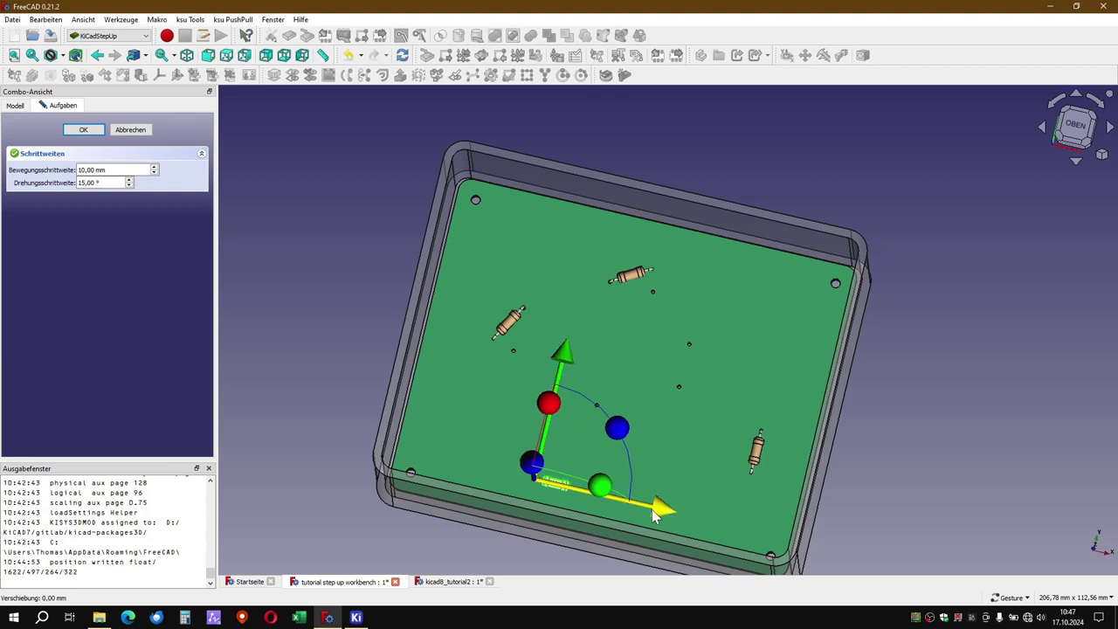
left_click_drag(652, 509, 612, 507)
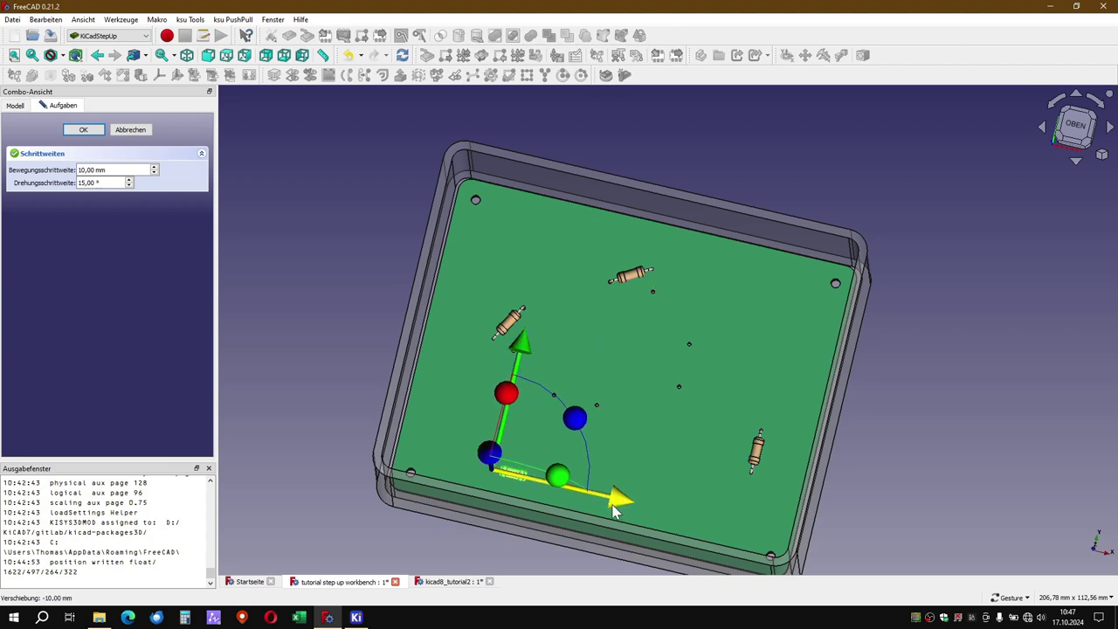
Set the rotation step to 45°, rotate R4 by 45° and confirm.
left_click(97, 182)
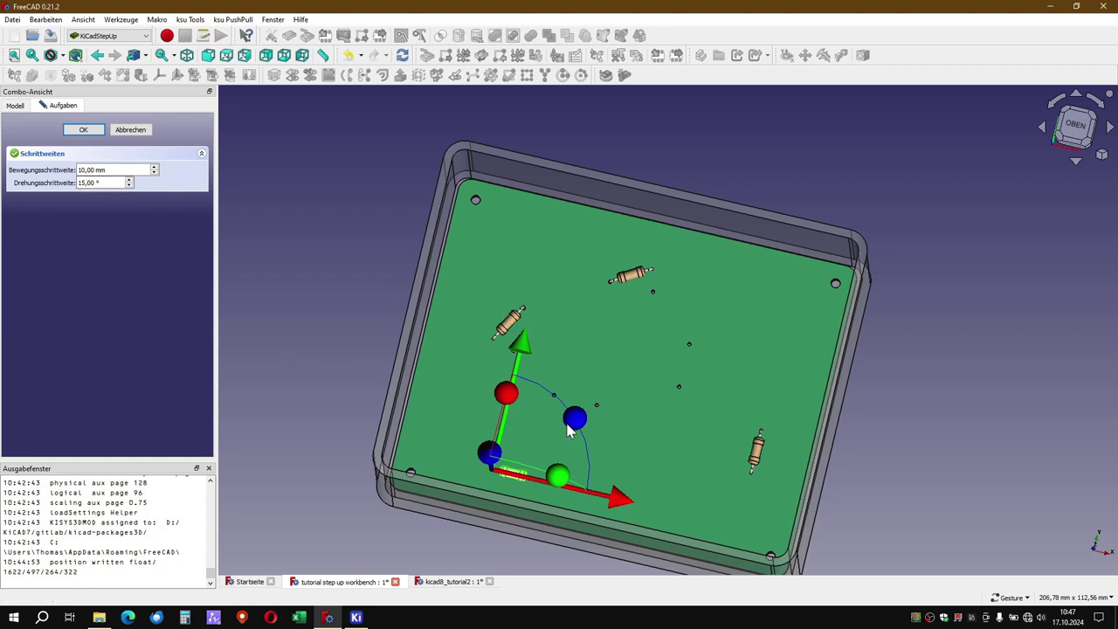
mouse_move(578, 419)
left_mouse_down()
mouse_move(559, 388)
mouse_move(568, 426)
left_mouse_up()
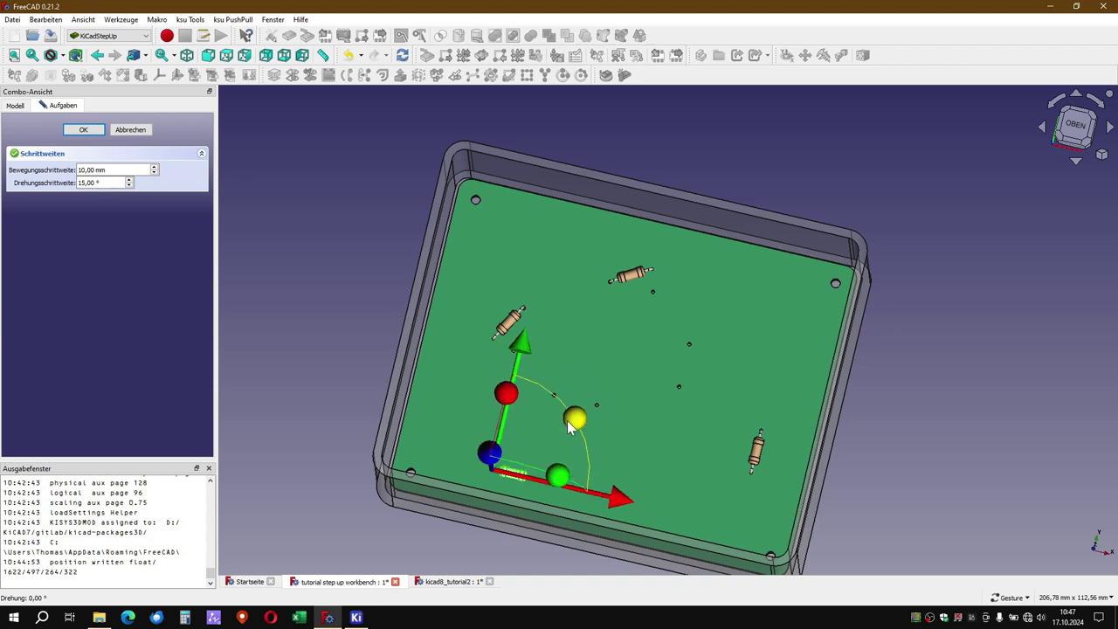
left_click(84, 182)
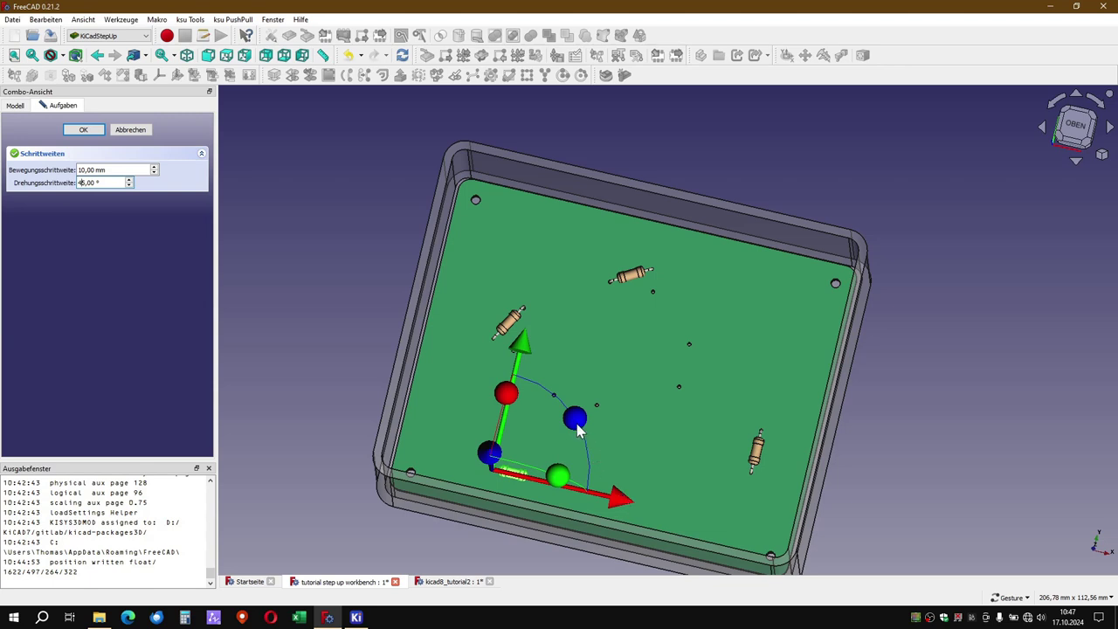
mouse_move(577, 428)
left_mouse_down()
mouse_move(562, 387)
mouse_move(550, 393)
left_mouse_up()
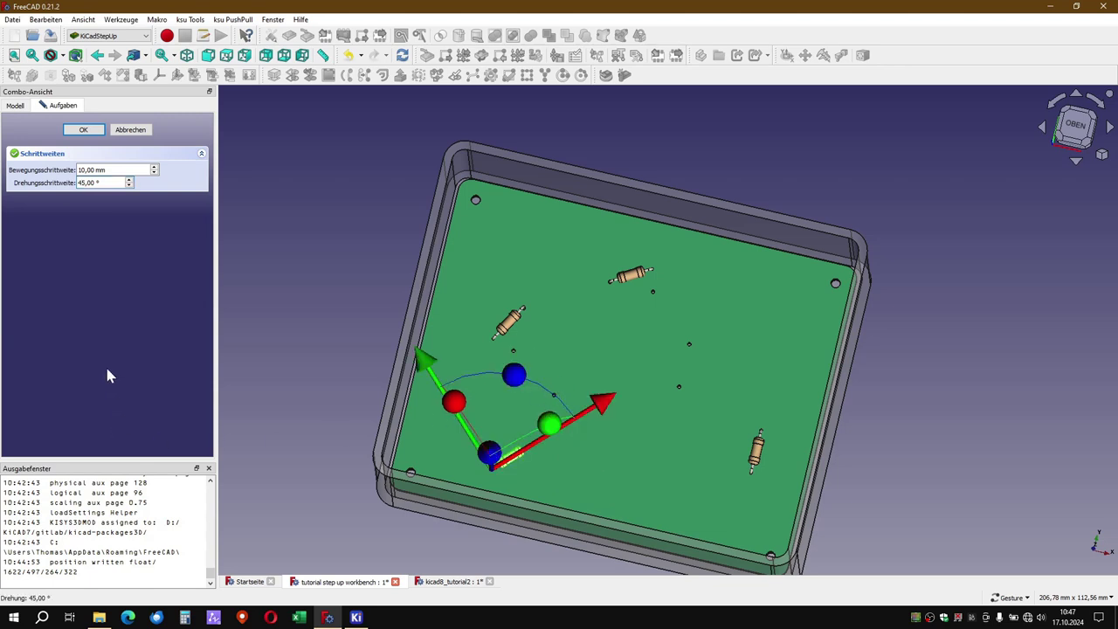
left_click(87, 131)
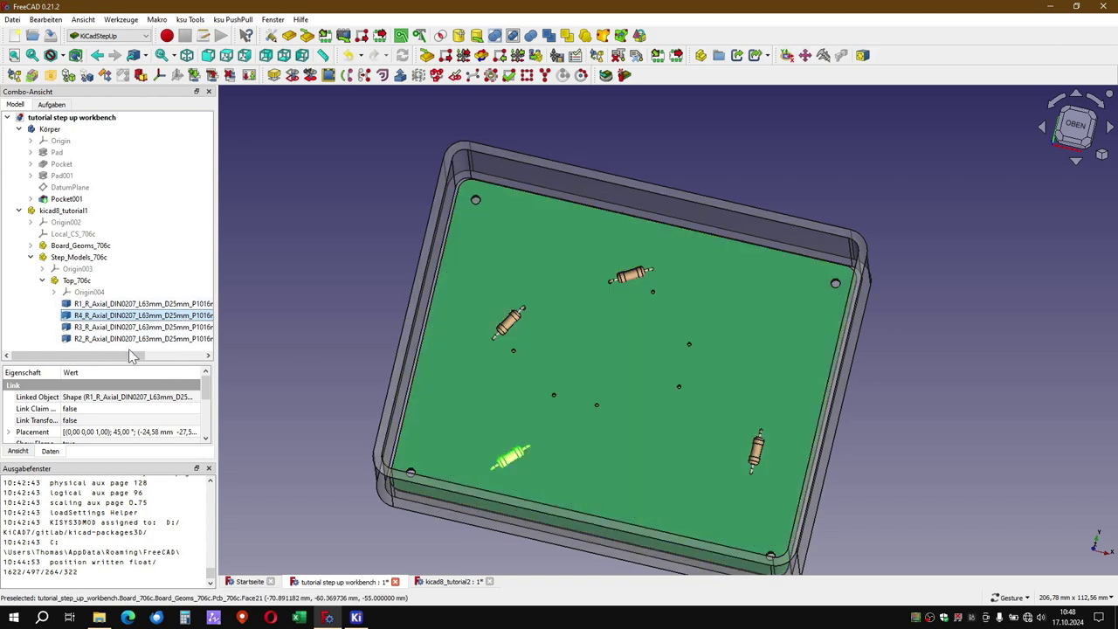
Push the four resistors' moved positions into kicad8_tutorial1.kicad_pcb, overwriting the file.
left_click(113, 304)
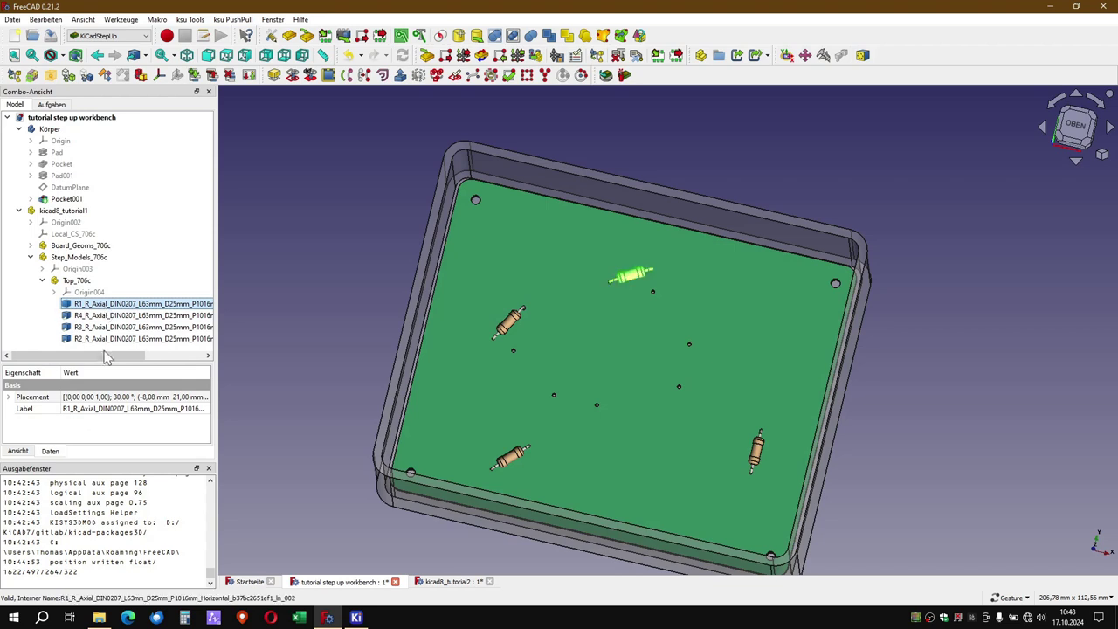
left_click(105, 341, "shift")
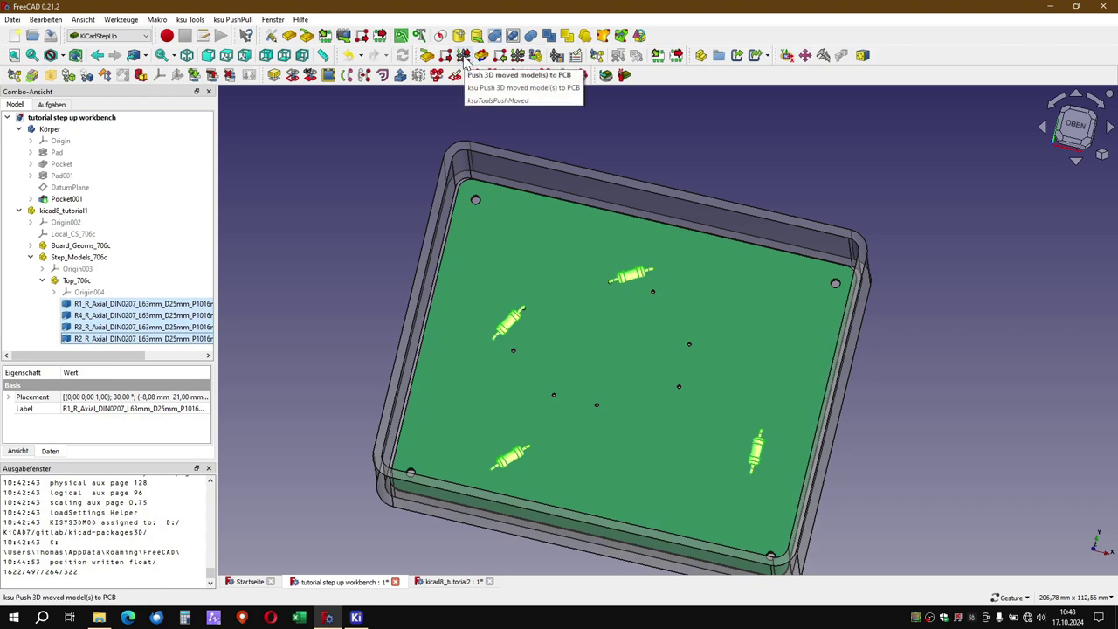
left_click(465, 58)
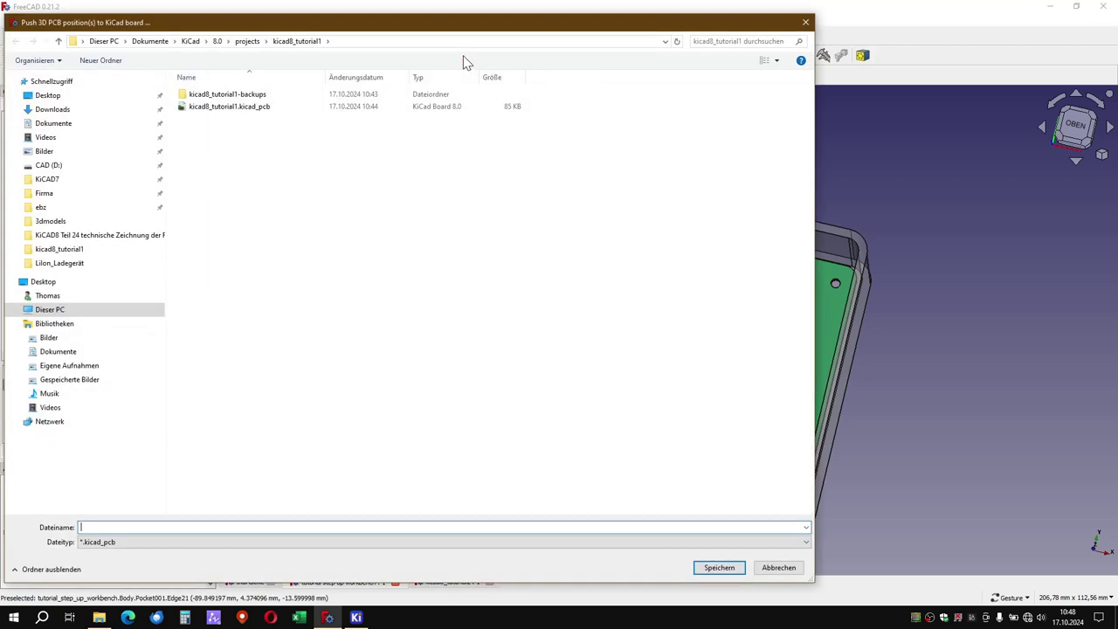
left_click(337, 108)
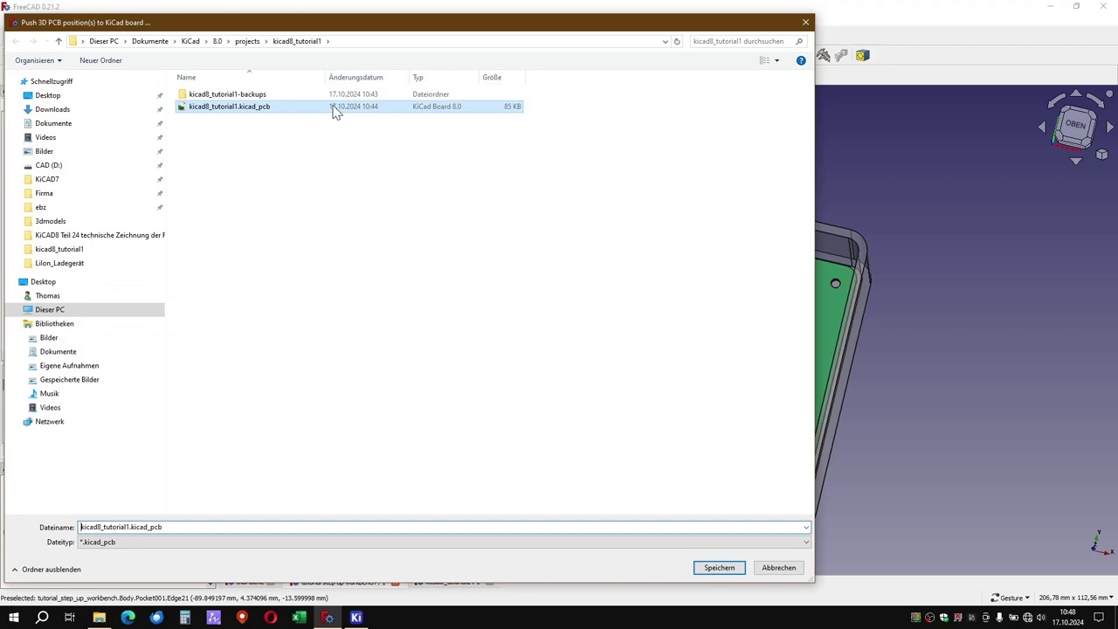
double_click(219, 108)
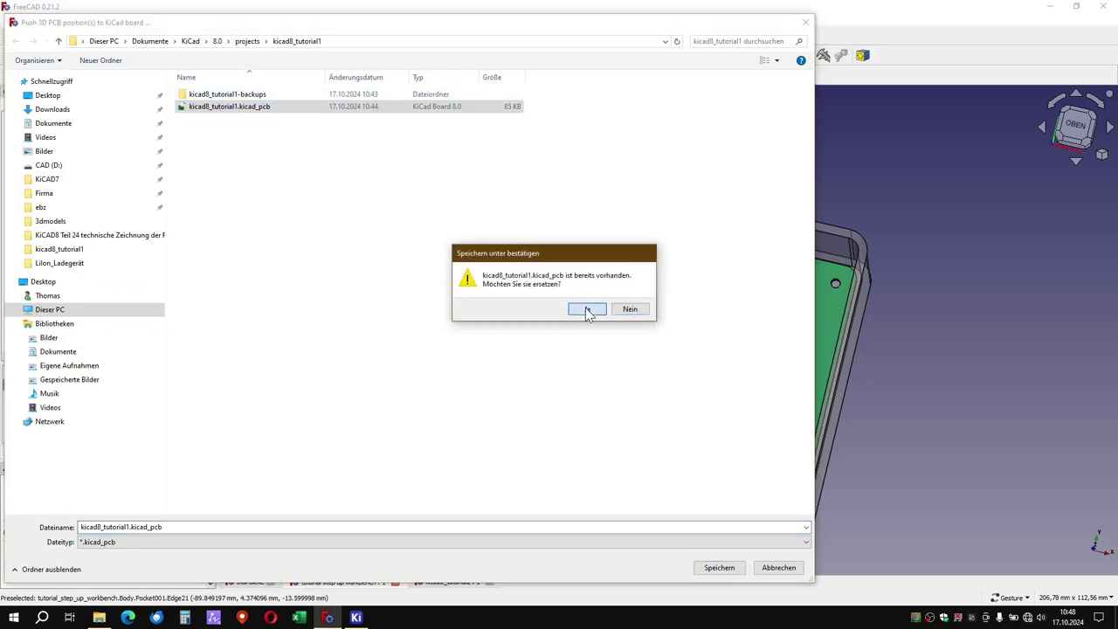
left_click(588, 310)
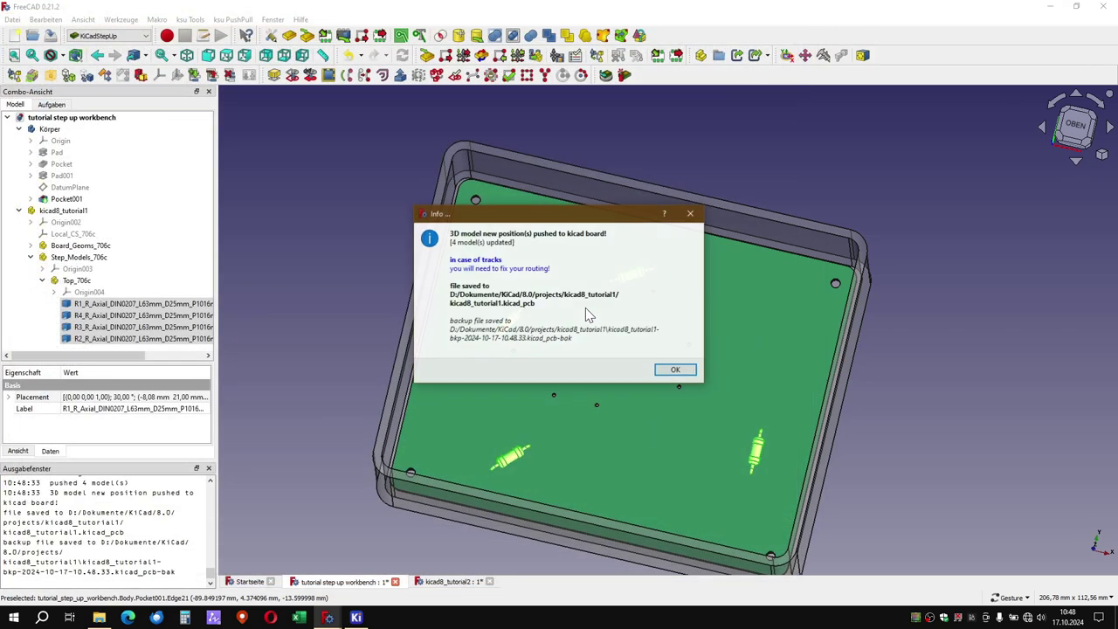
left_click(676, 370)
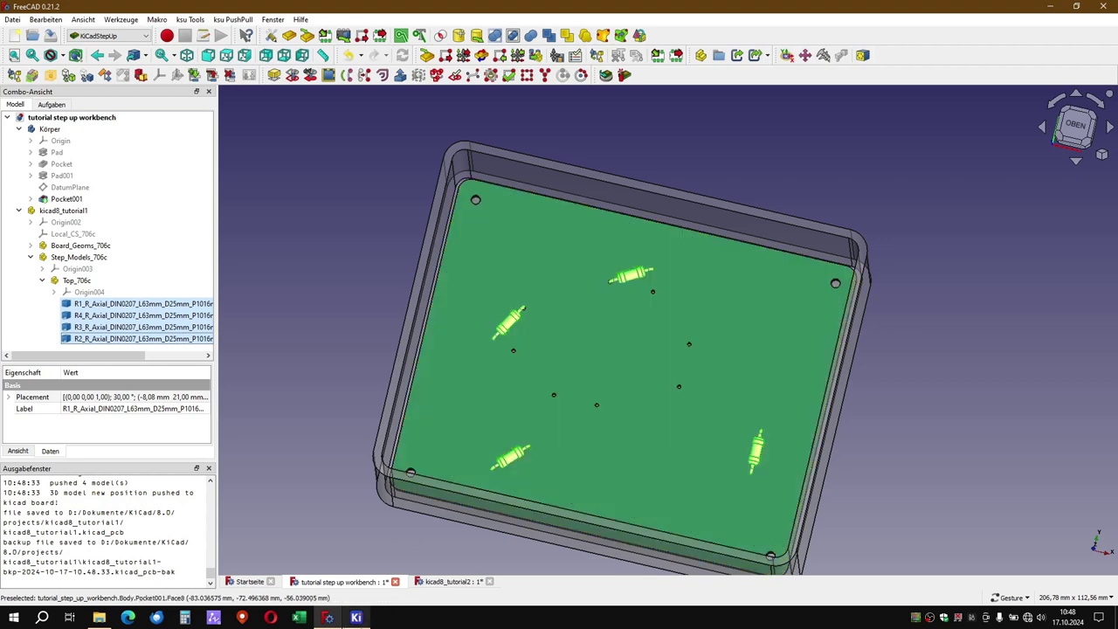
Open the board in KiCad's PCB editor and autoroute it with Freerouting's default settings.
left_click(360, 619)
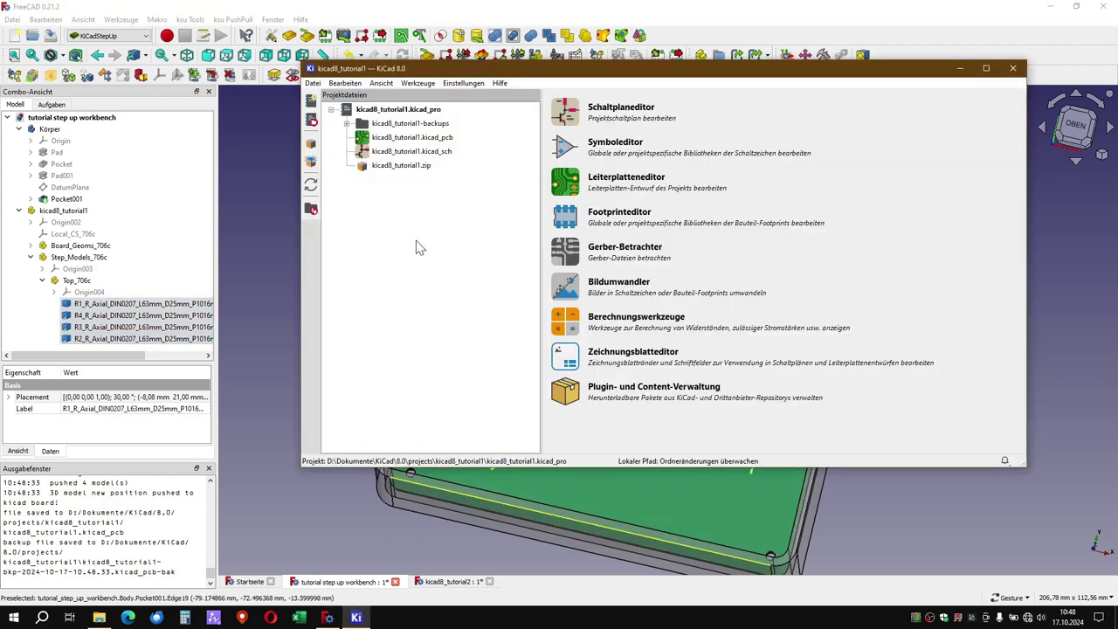
left_click(563, 183)
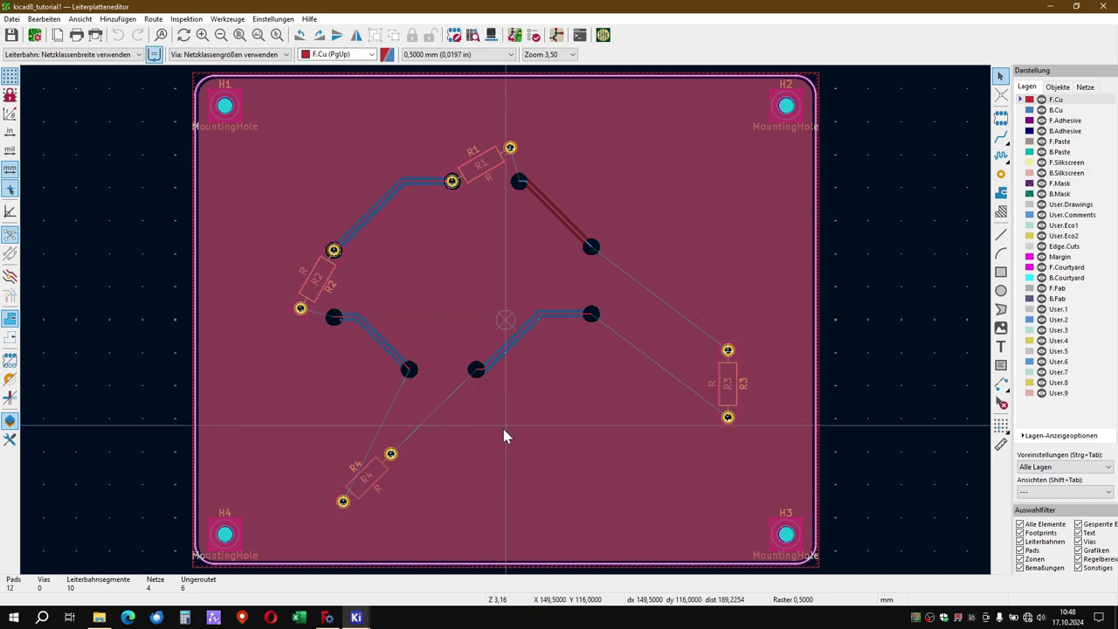
left_click(604, 39)
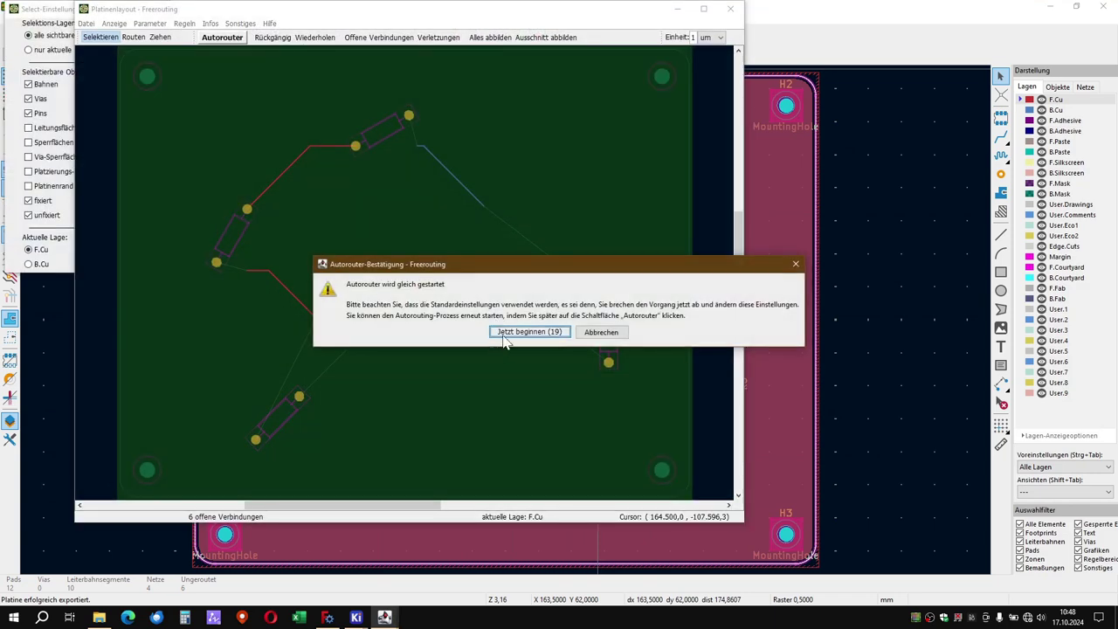
left_click(504, 338)
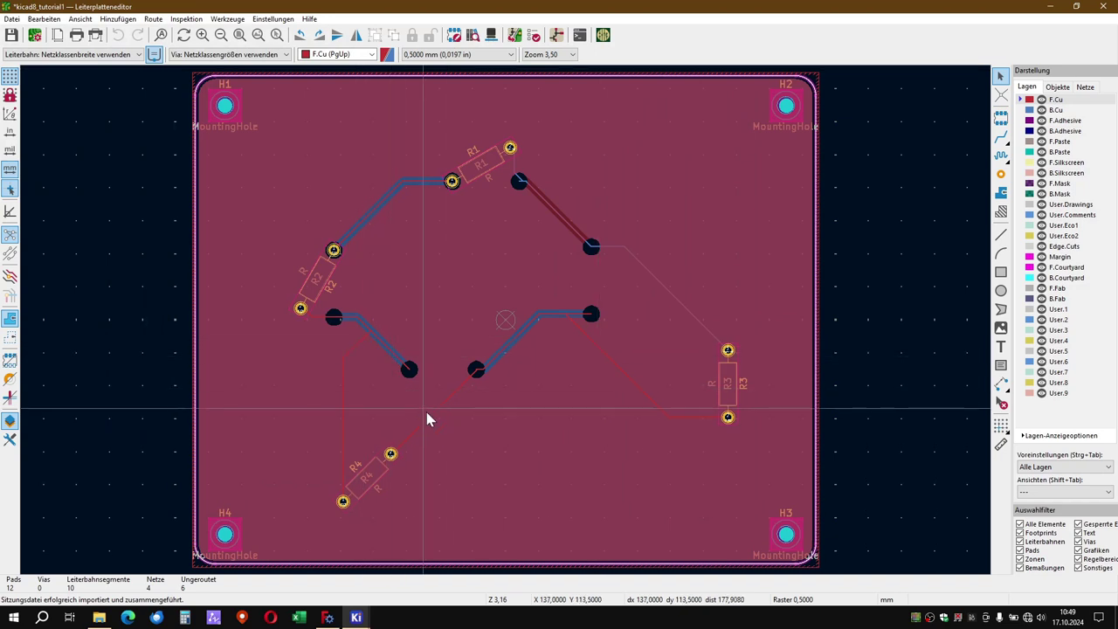
Refill zones, globally delete all tracks and vias, and show zones as outlines.
key("b")
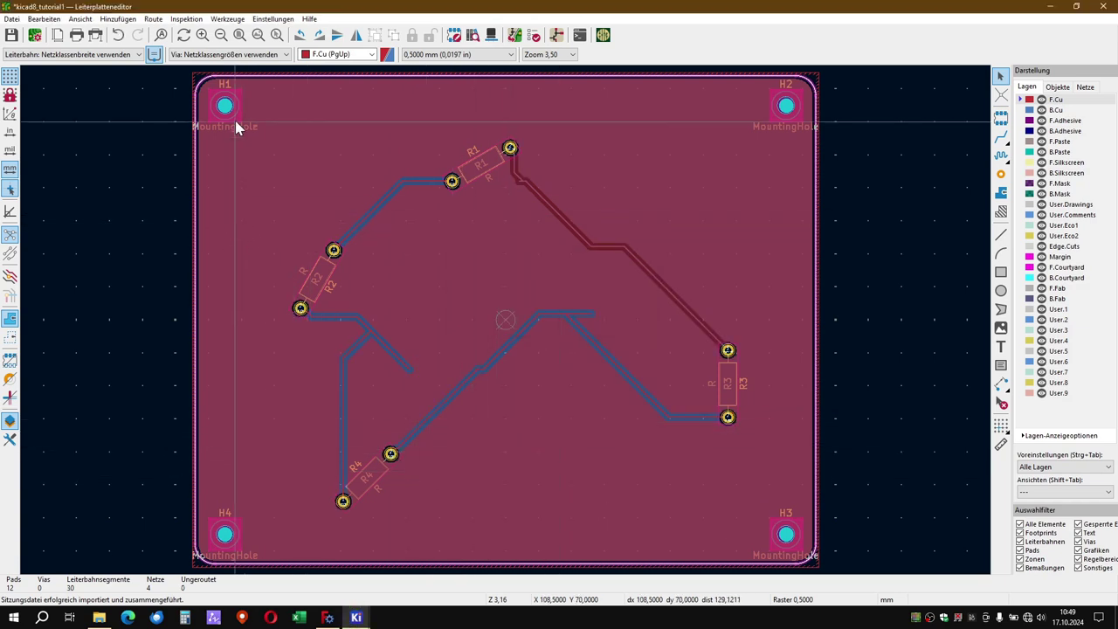
left_click(49, 19)
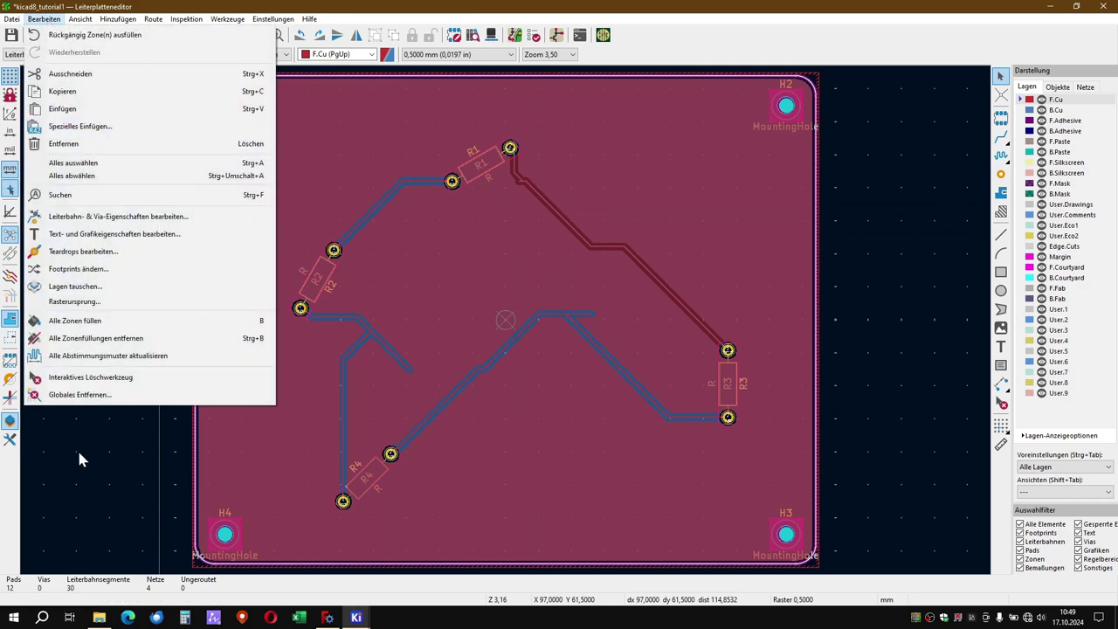
left_click(87, 397)
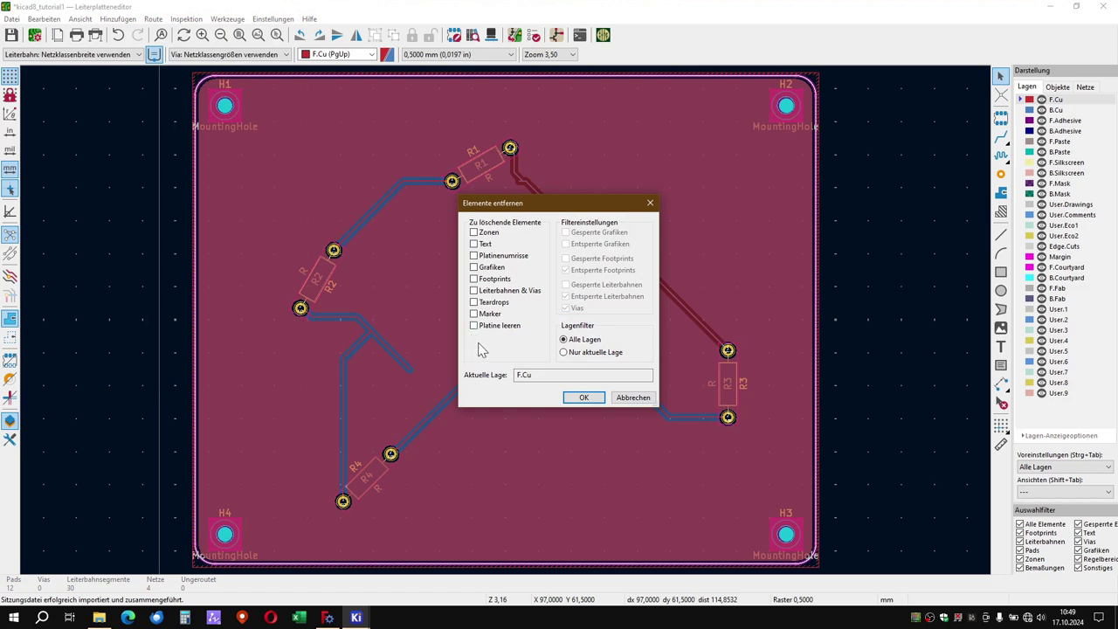
left_click(474, 290)
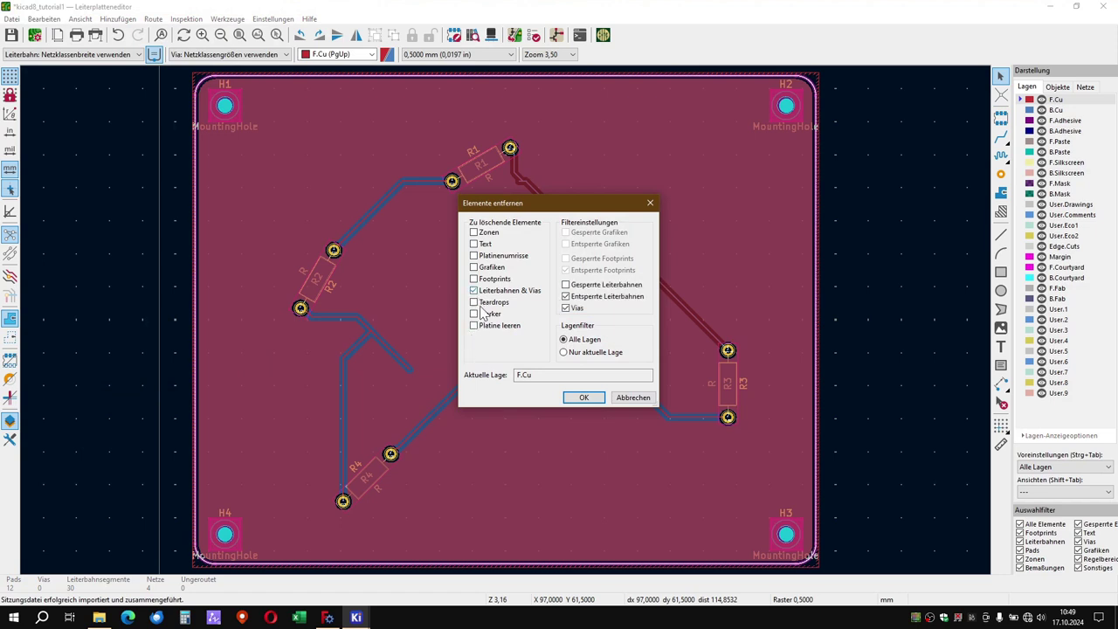
left_click(590, 400)
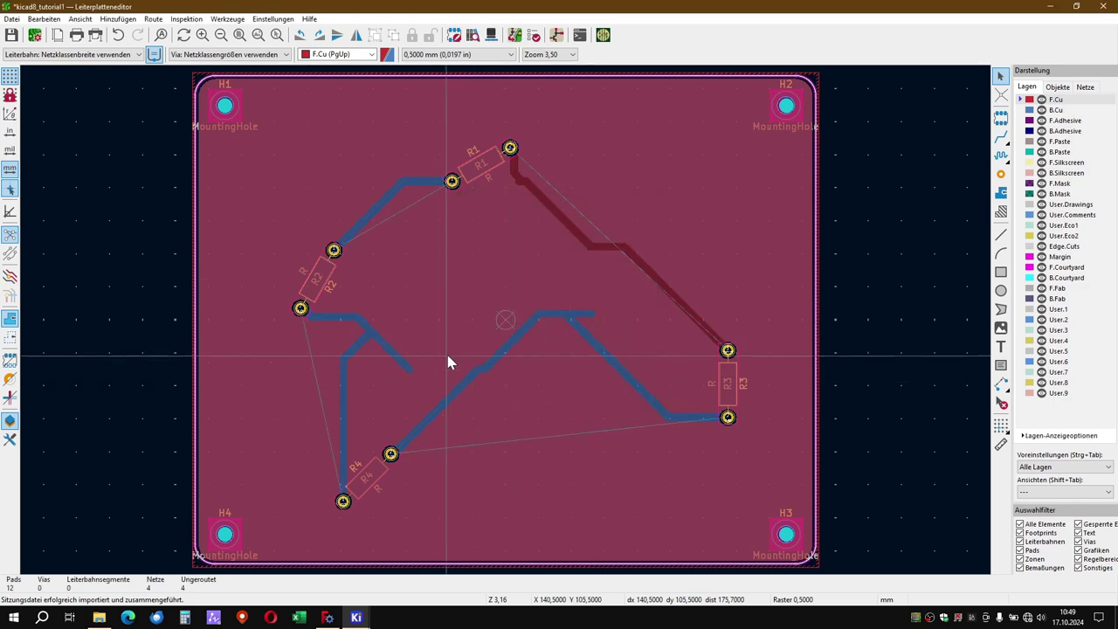
left_click(9, 337)
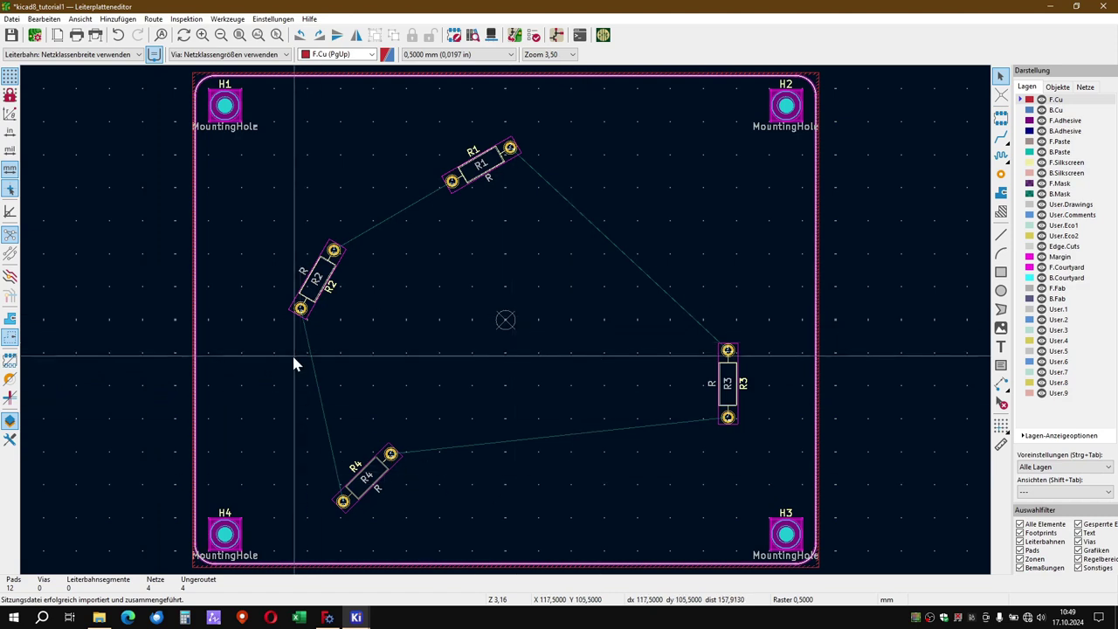
Autoroute the cleared board again with Freerouting and show copper zones filled.
left_click(603, 37)
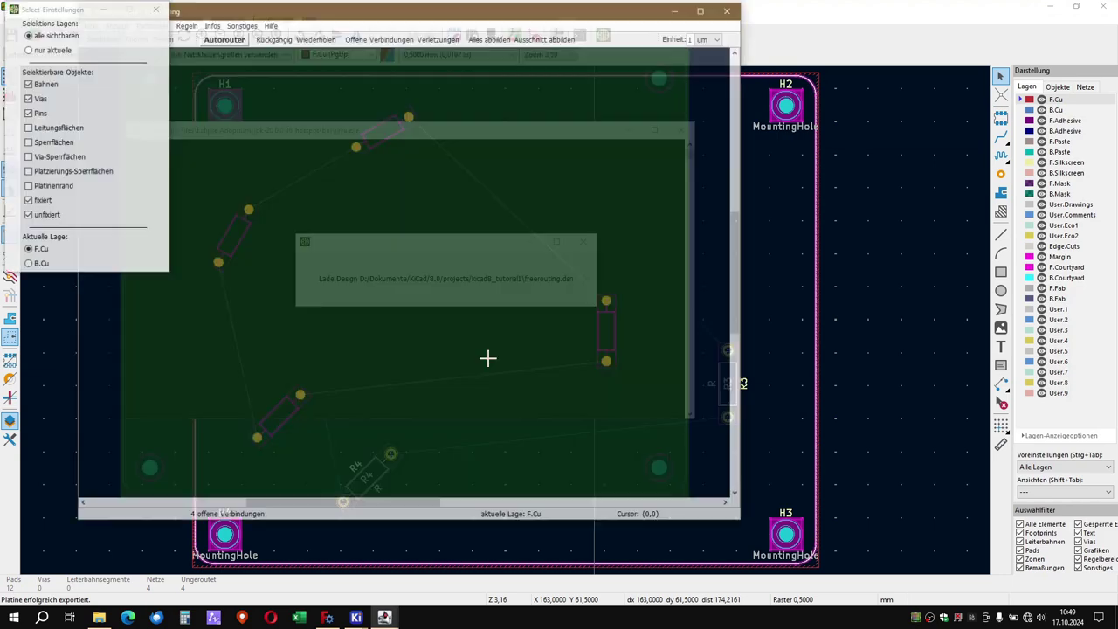
left_click(540, 330)
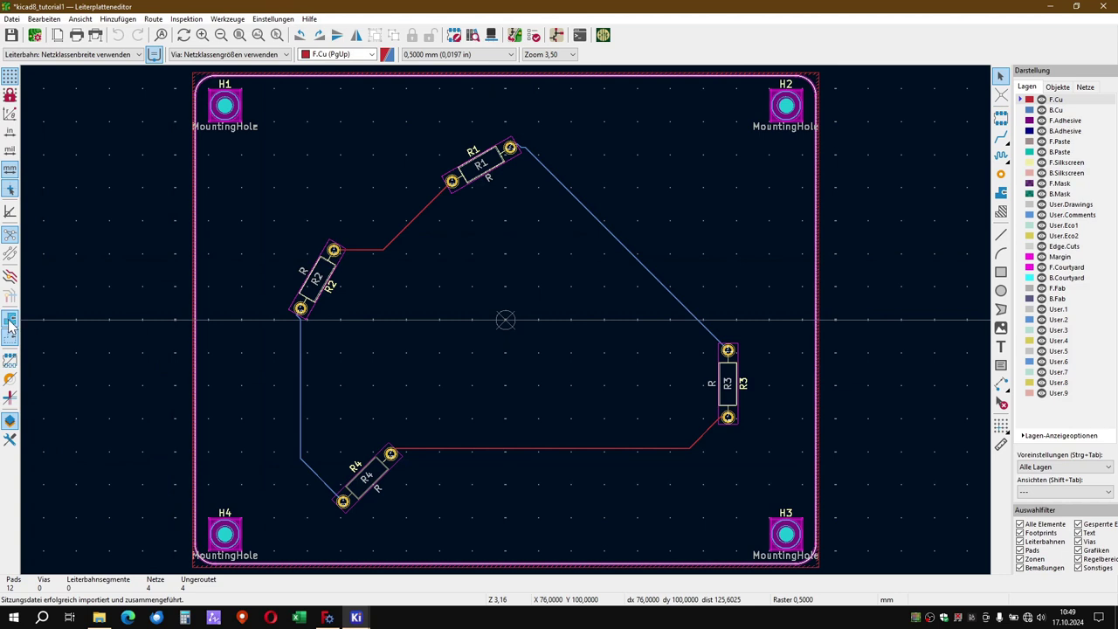
left_click(9, 320)
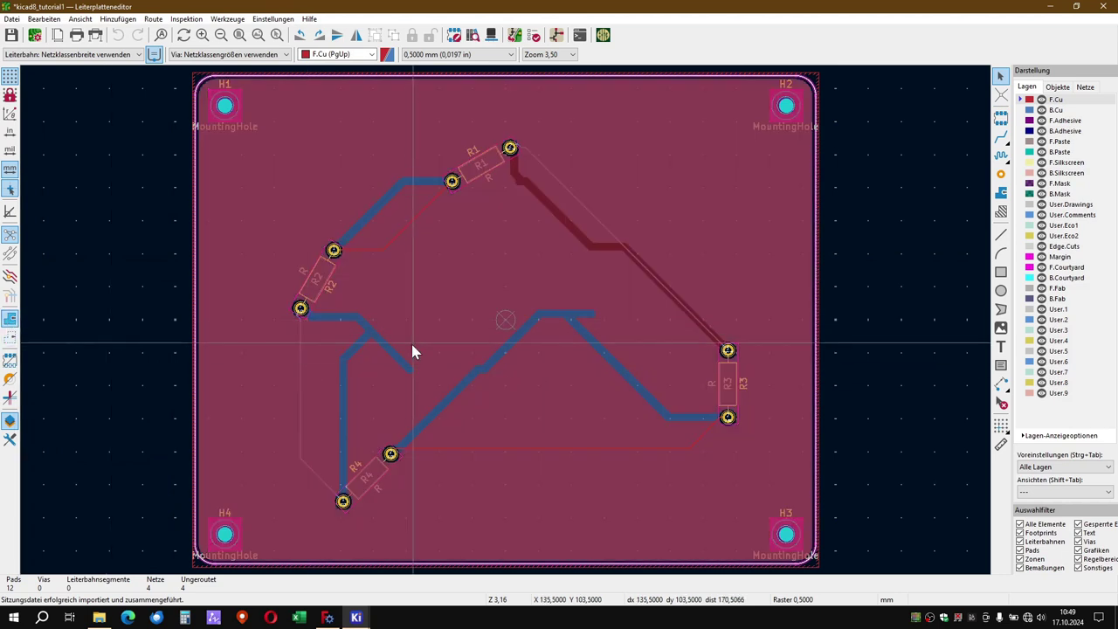
Refill all copper zones with B, check the zone's properties, and save the board file.
key("b")
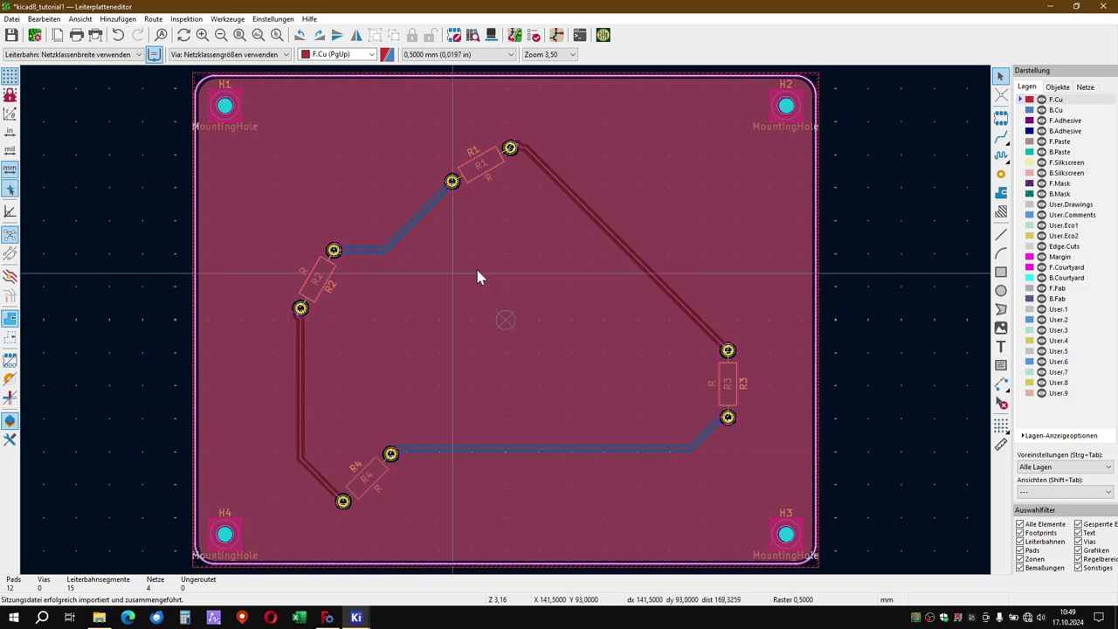
left_click(486, 510)
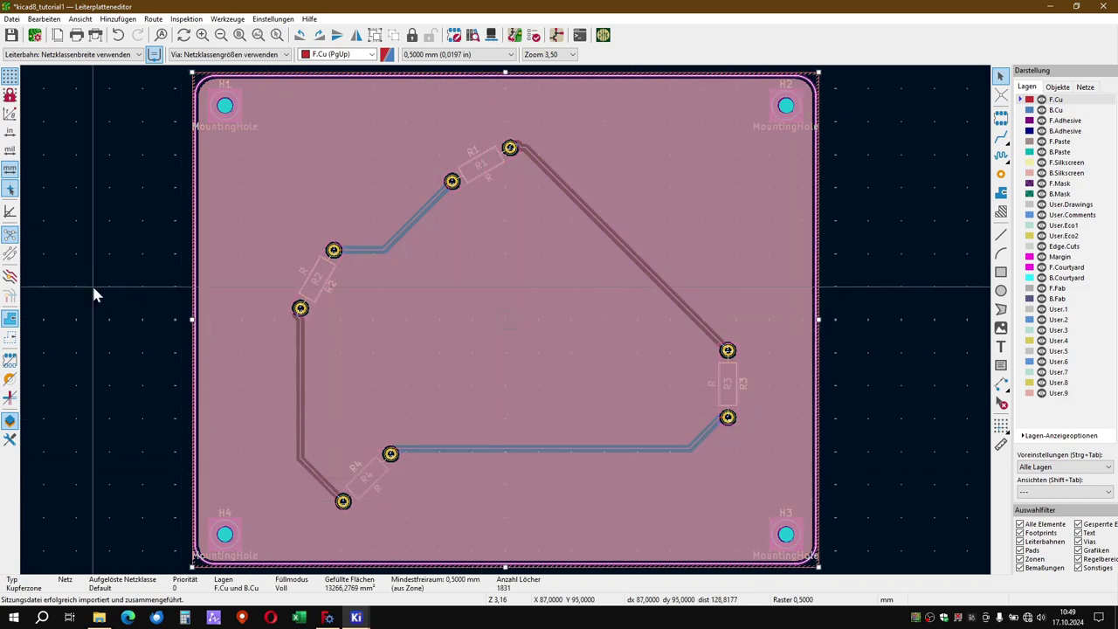
left_click(12, 35)
Zoom around the board to inspect the filled zones, then clear the zone selection.
scroll(505, 319, "up", 2)
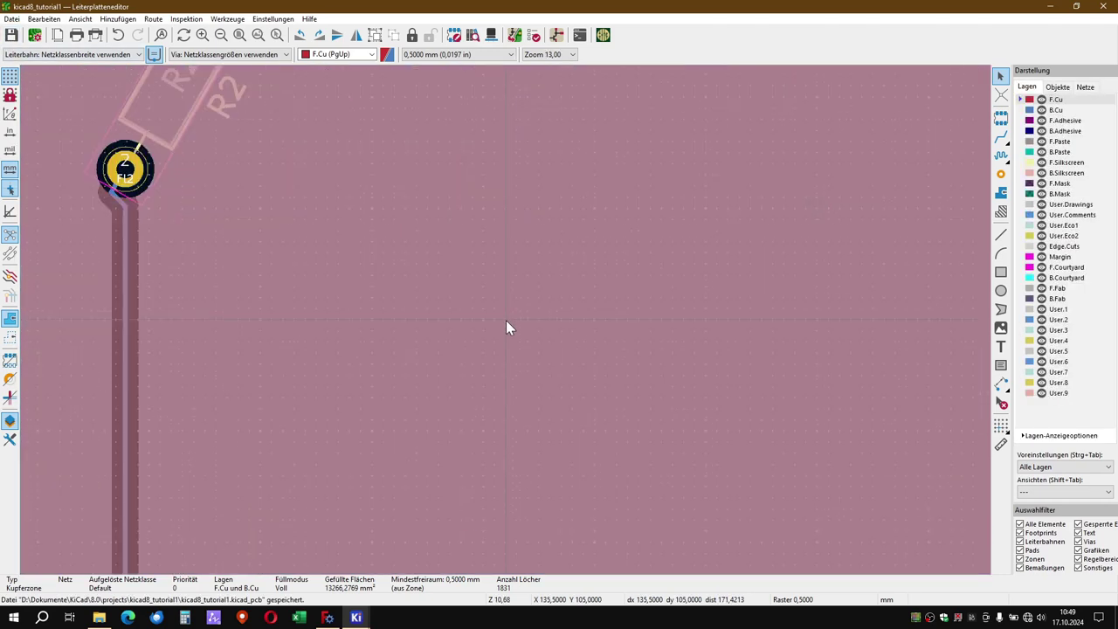
scroll(506, 320, "down", 2)
scroll(542, 320, "up", 1)
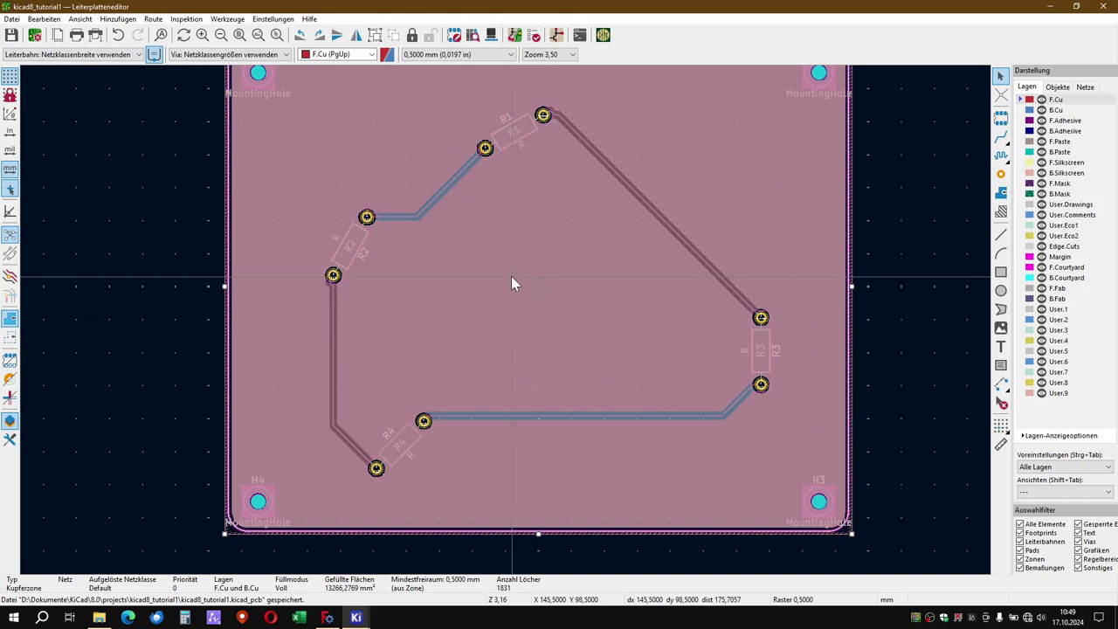
scroll(512, 283, "up", 1)
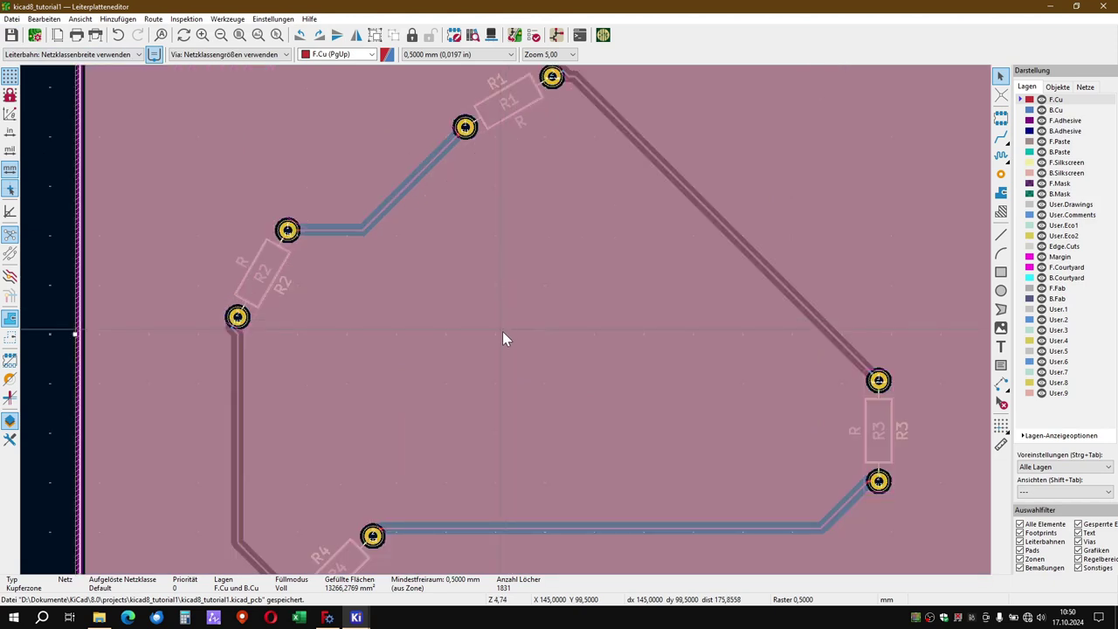
scroll(506, 320, "down", 1)
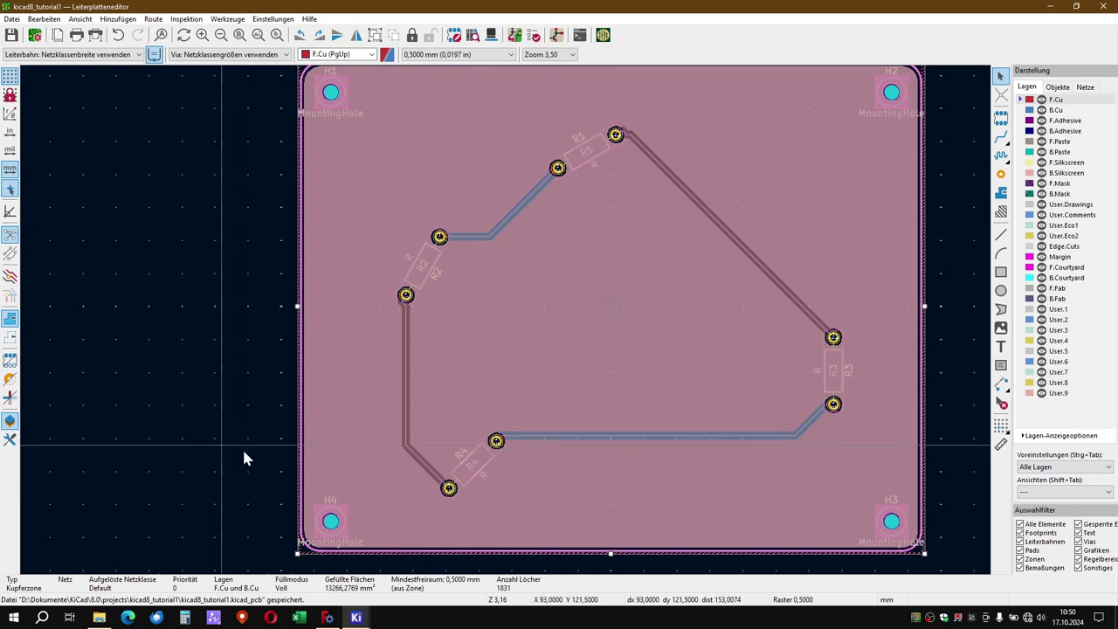
scroll(474, 486, "down", 2)
mouse_move(598, 407)
left_mouse_down()
mouse_move(443, 368)
mouse_move(425, 381)
left_mouse_up()
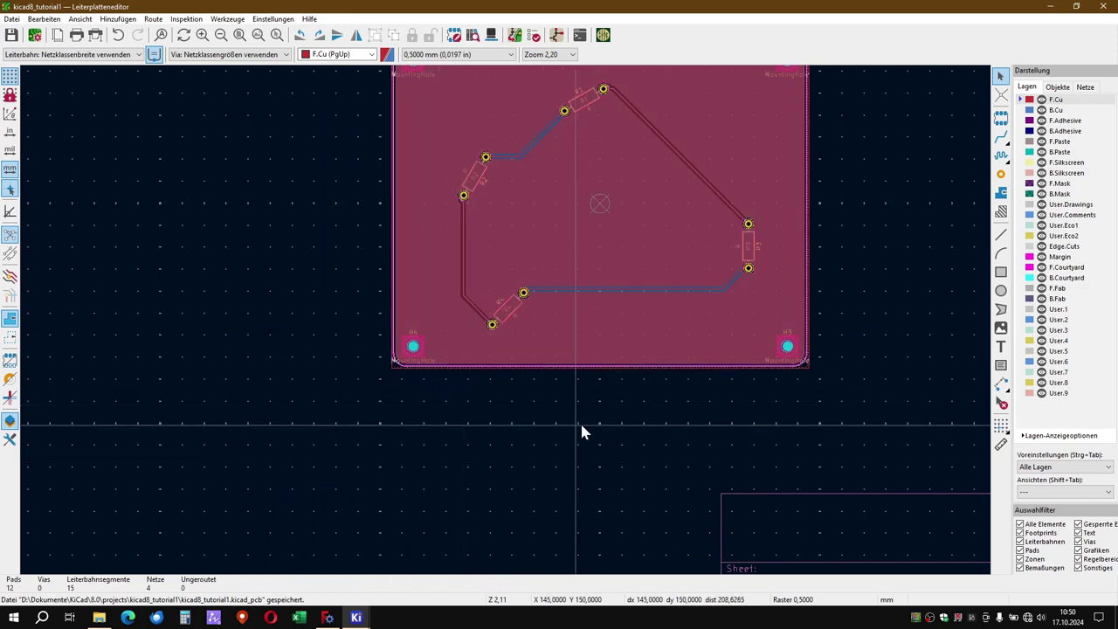
Back in FreeCAD, select the circuit board and orbit to view the enclosure from the side.
left_click(328, 620)
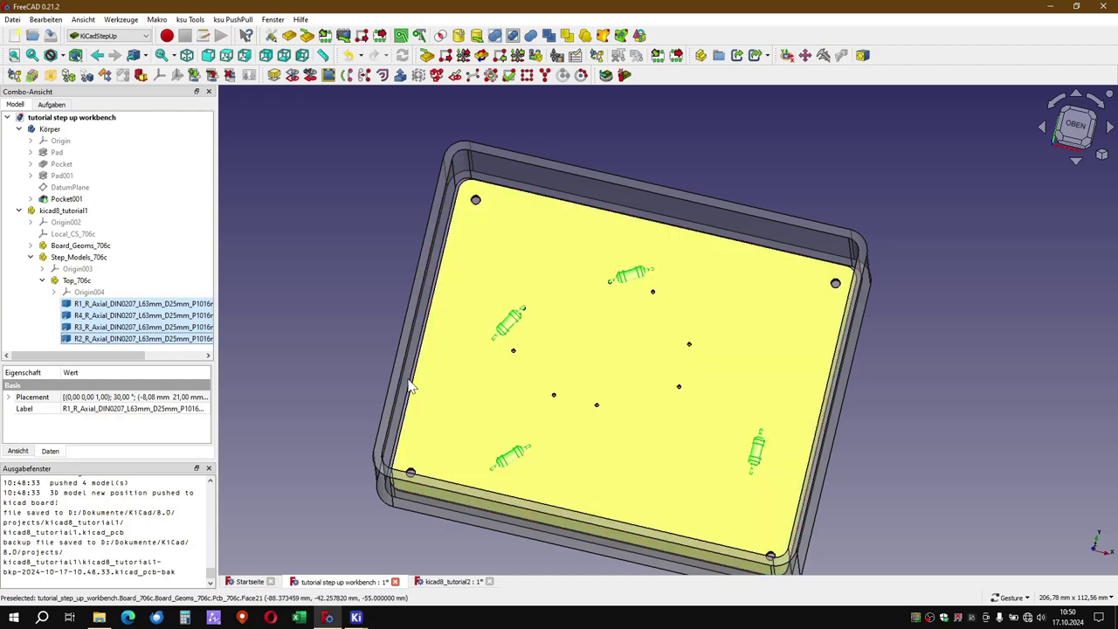
left_click(410, 388)
left_click_drag(369, 417, 582, 382)
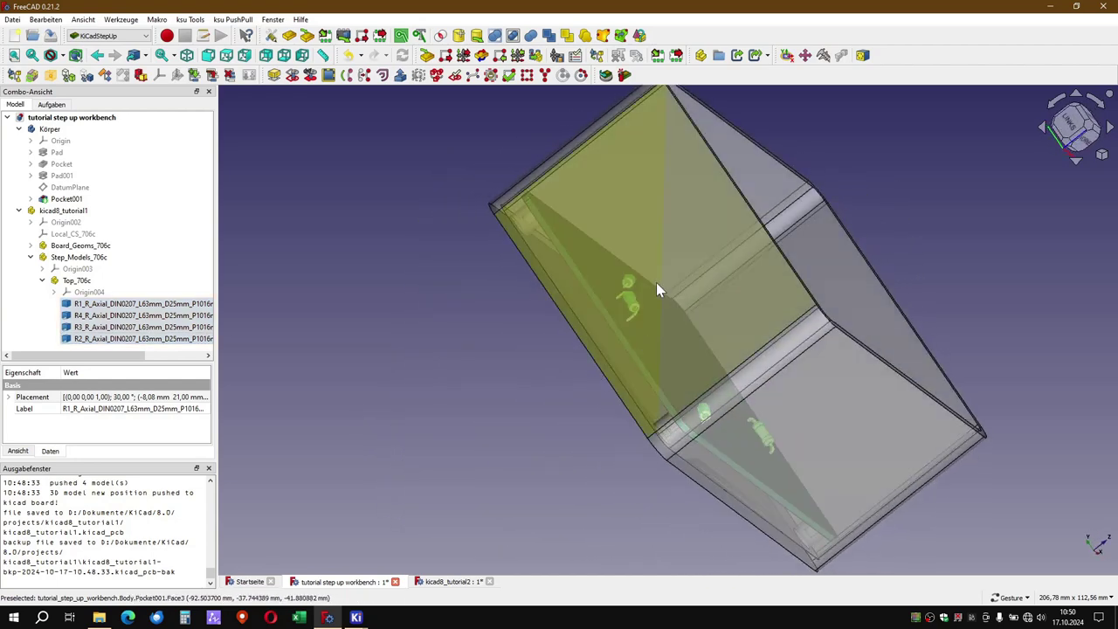